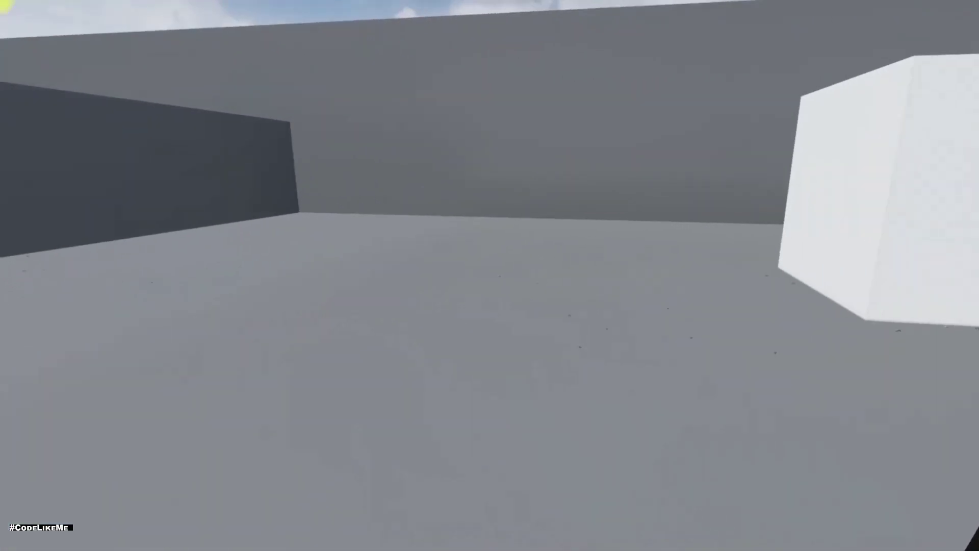
pyautogui.press('space')
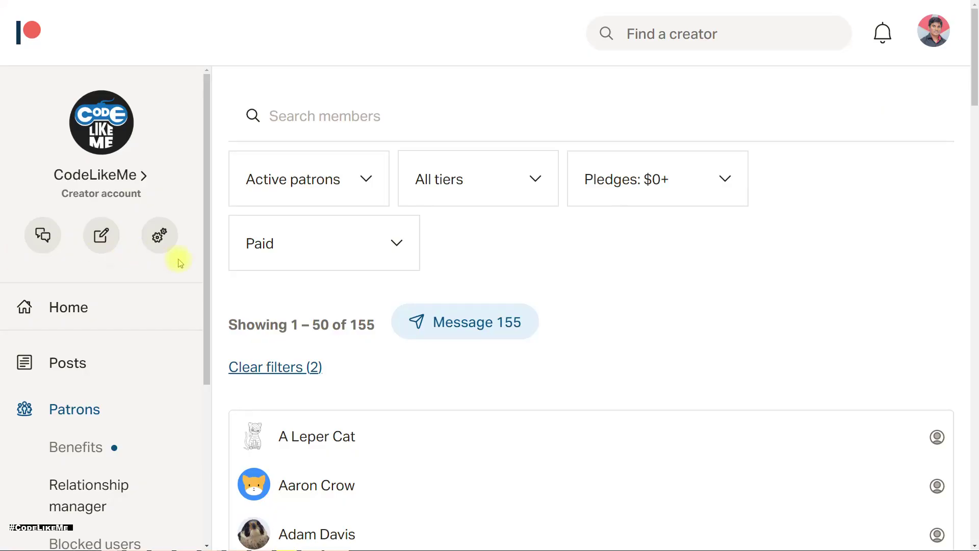
# - Browse through all four pages of the paid active patrons list
pyautogui.scroll(-10, 230, 262)
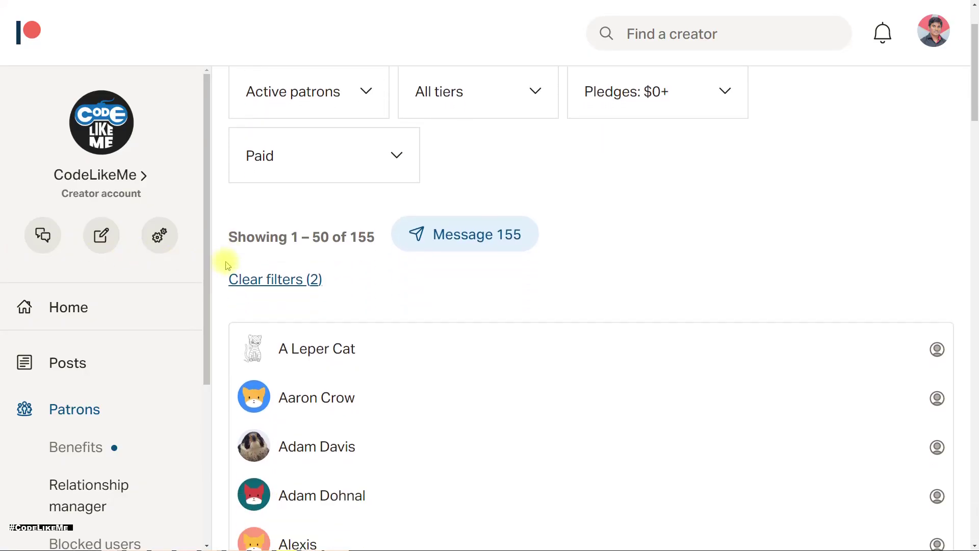
pyautogui.scroll(-20, 237, 270)
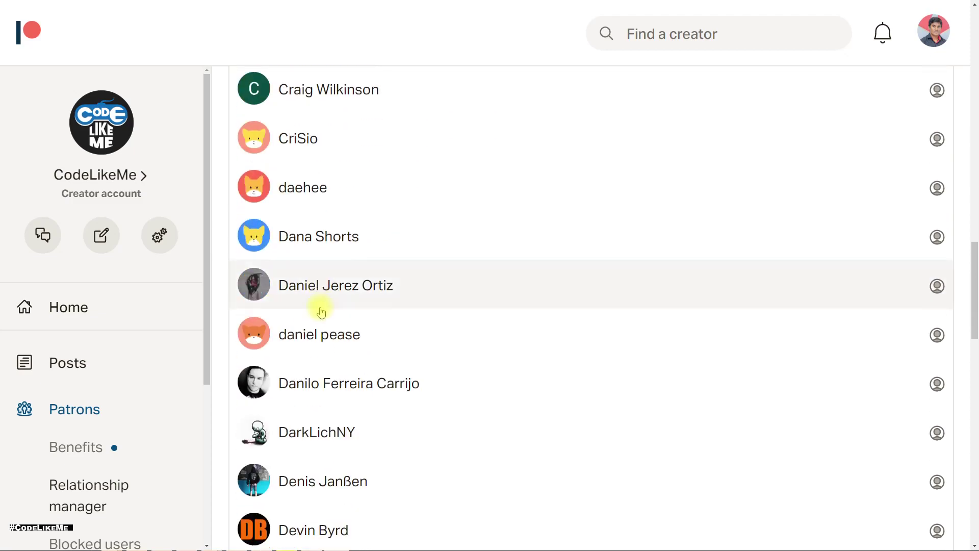
pyautogui.scroll(-3, 332, 312)
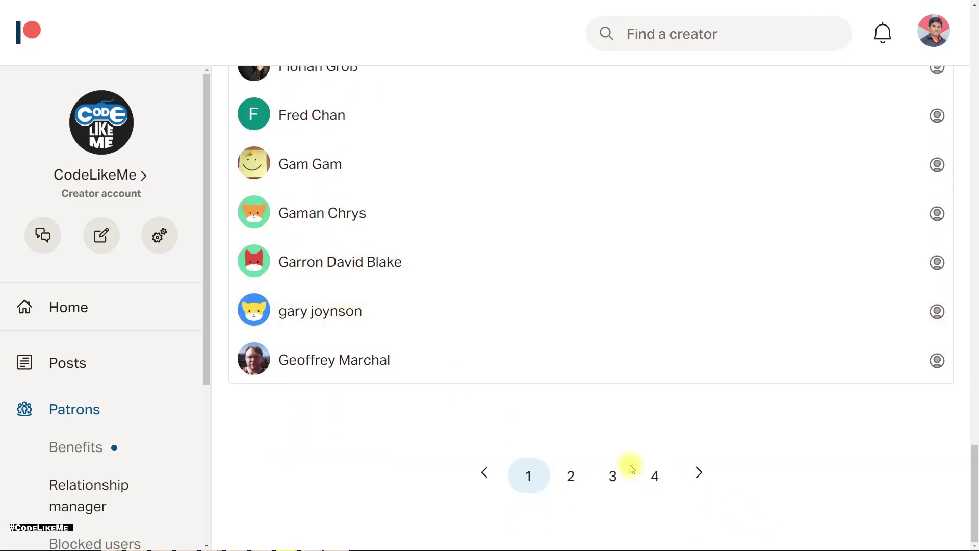
pyautogui.click(565, 469)
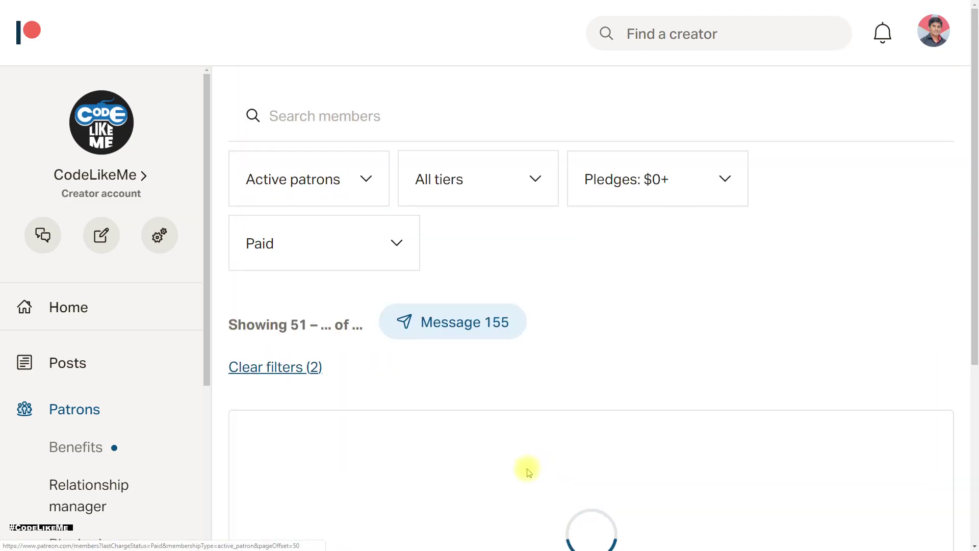
pyautogui.scroll(-15, 530, 480)
pyautogui.scroll(-20, 534, 483)
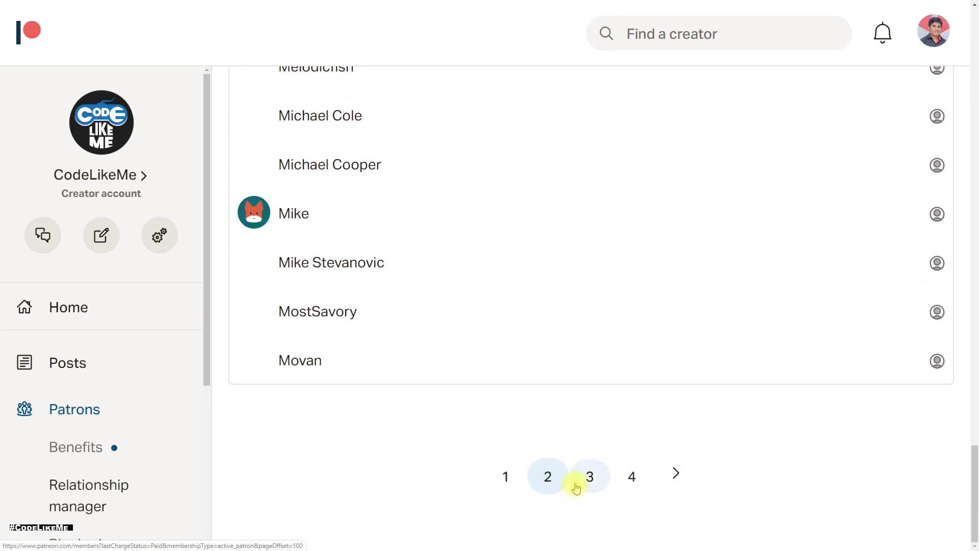
pyautogui.click(575, 487)
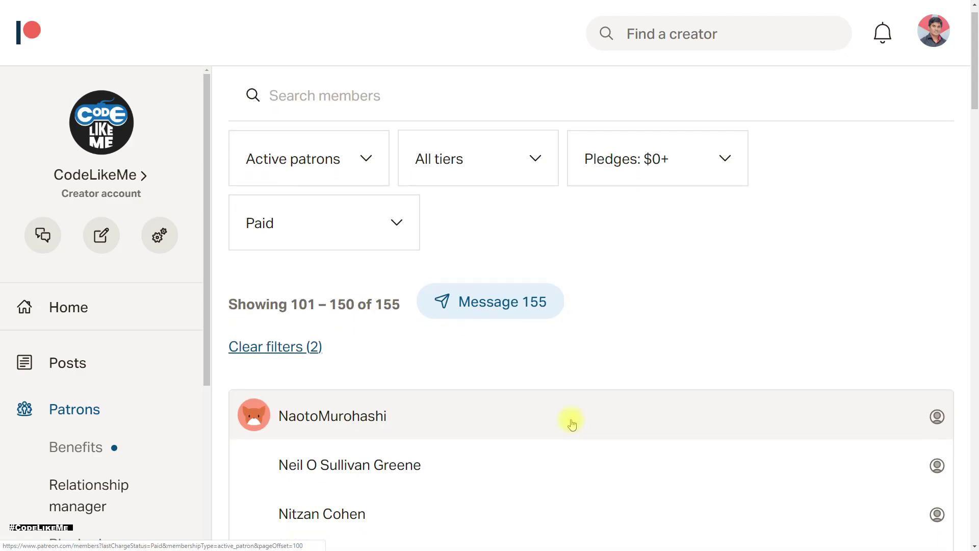
pyautogui.scroll(-20, 570, 422)
pyautogui.scroll(-20, 570, 421)
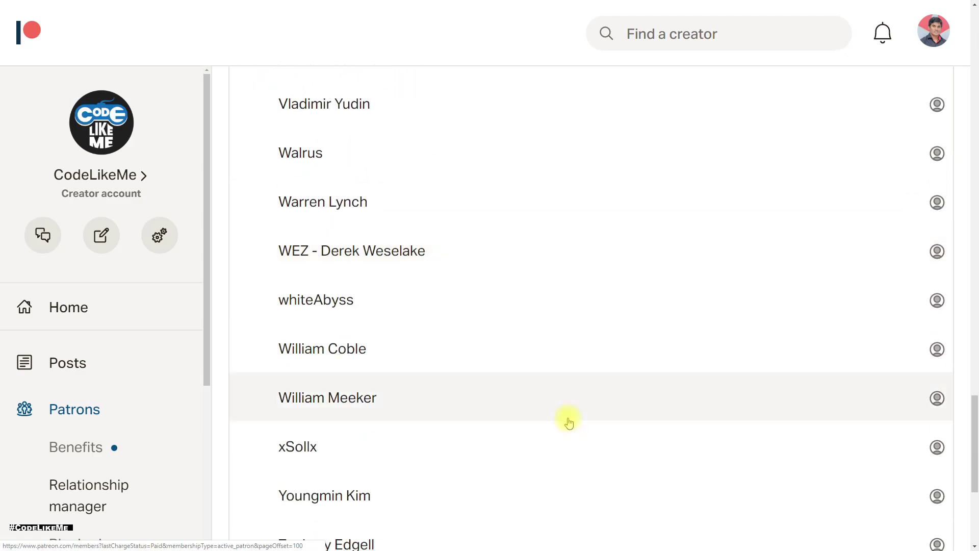
pyautogui.click(631, 476)
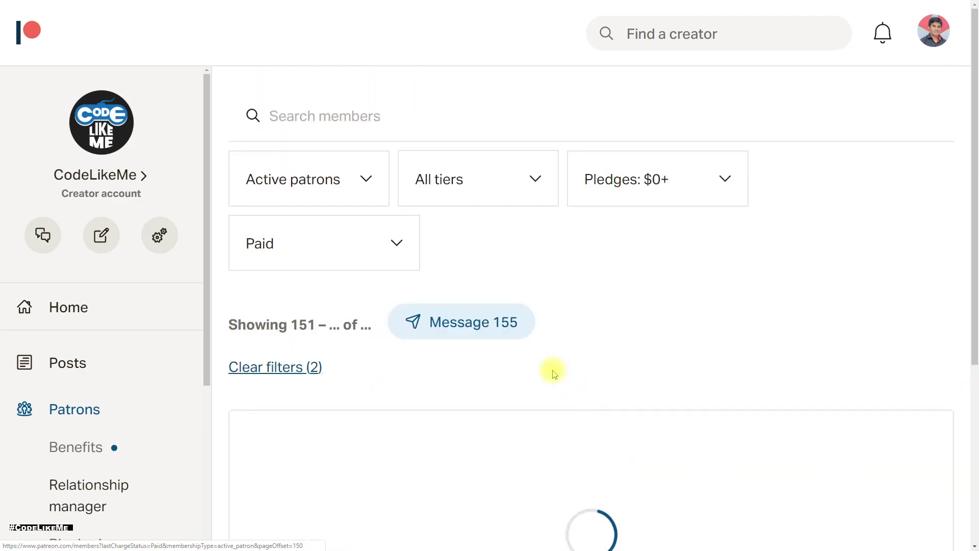
pyautogui.scroll(-5, 540, 346)
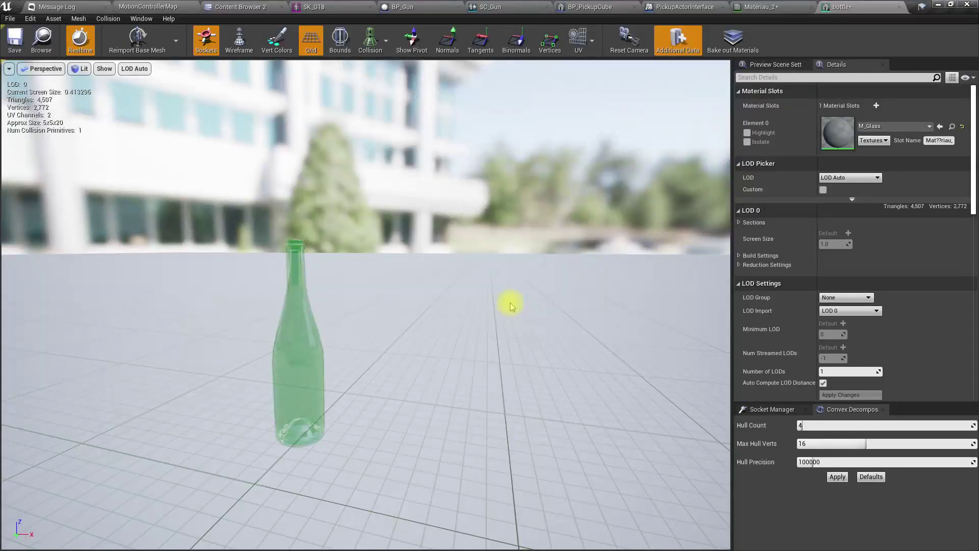
# - Switch to Unreal Editor's MotionControllerMap level, view the placed bottle, and save all modified assets
pyautogui.click(147, 6)
pyautogui.moveTo(449, 234); pyautogui.dragTo(414, 238, button='right')
pyautogui.moveTo(466, 284); pyautogui.dragTo(440, 283, button='right')
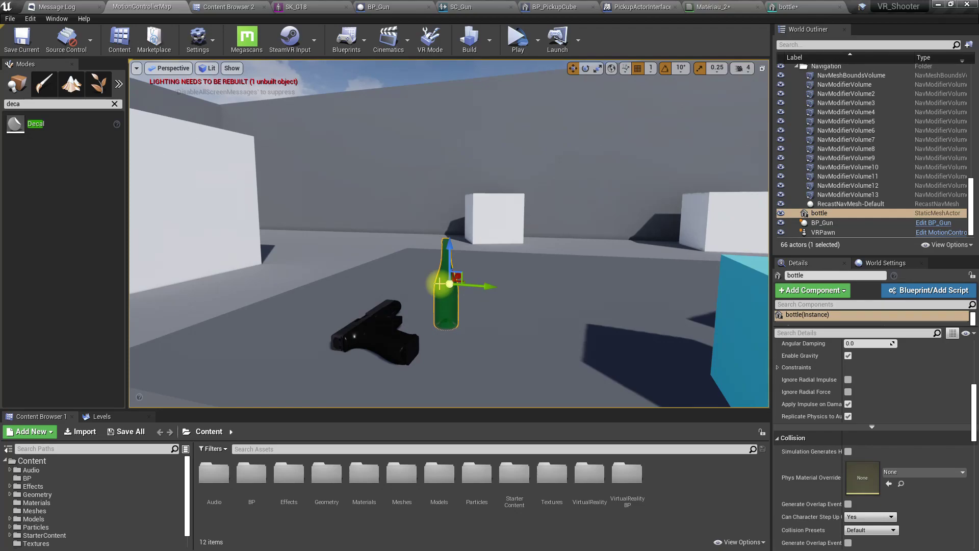
pyautogui.moveTo(439, 283)
pyautogui.mouseDown(button='right')
pyautogui.moveTo(452, 283)
pyautogui.moveTo(439, 282)
pyautogui.mouseUp(button='right')
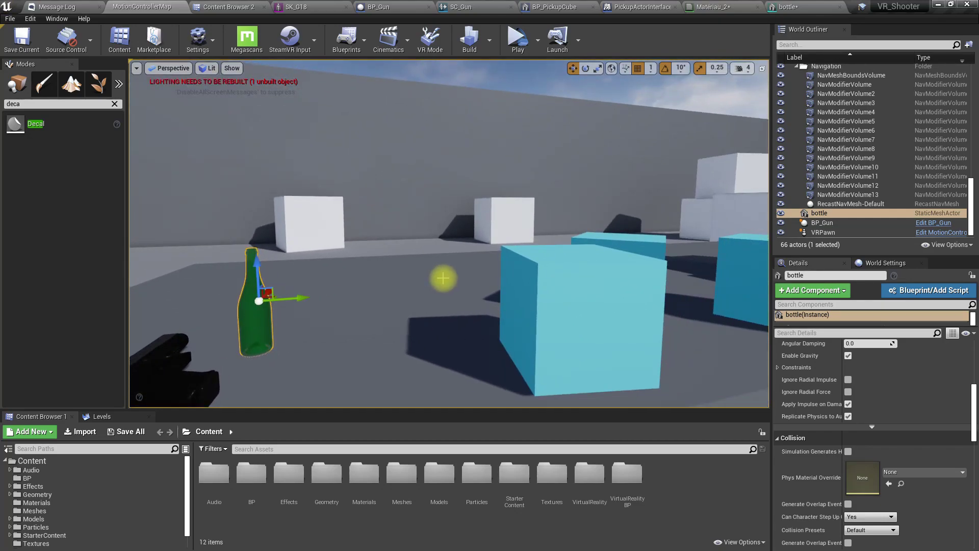
pyautogui.moveTo(441, 276); pyautogui.dragTo(369, 350)
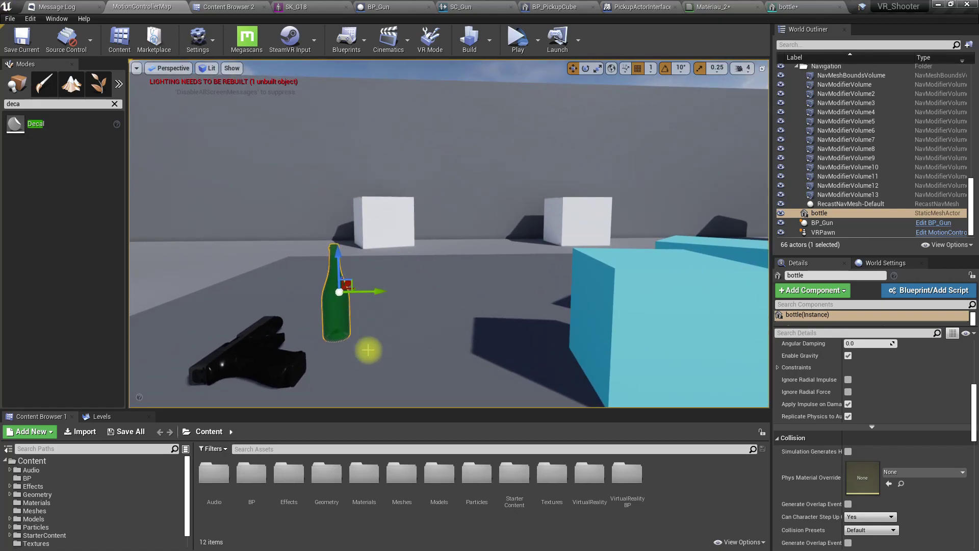
pyautogui.hotkey('ctrl', 'shift', 's')
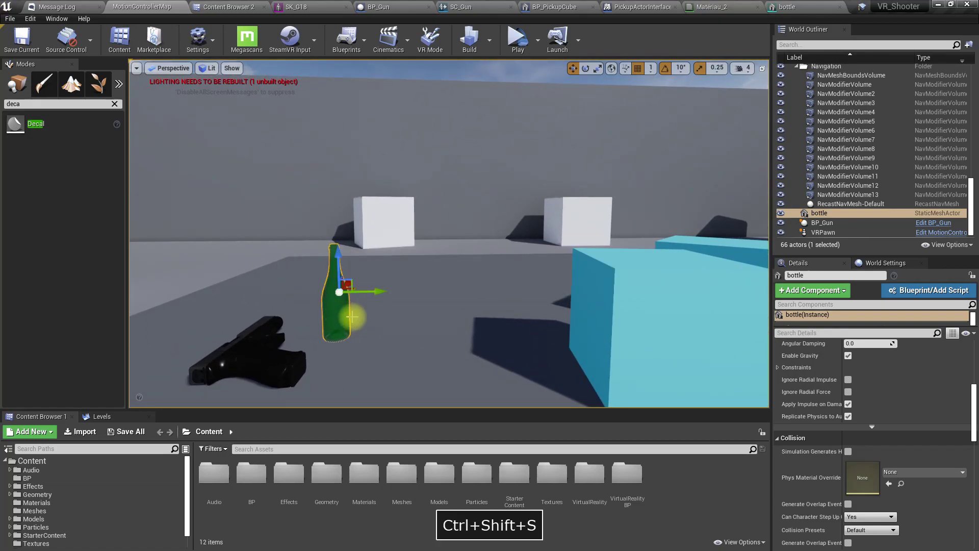
# - Locate the bottle static mesh in the content browser and inspect its available asset actions
pyautogui.click(799, 7)
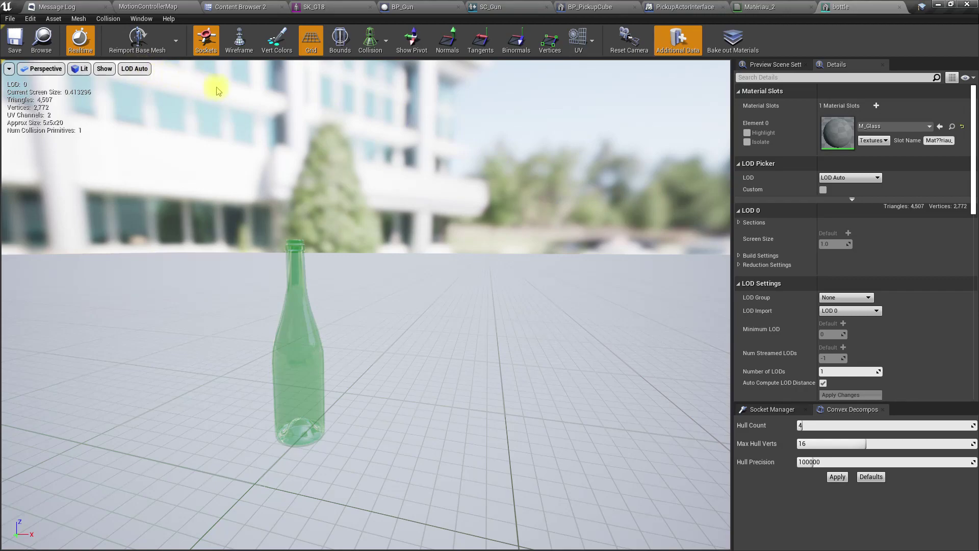
pyautogui.click(41, 40)
pyautogui.rightClick(264, 68)
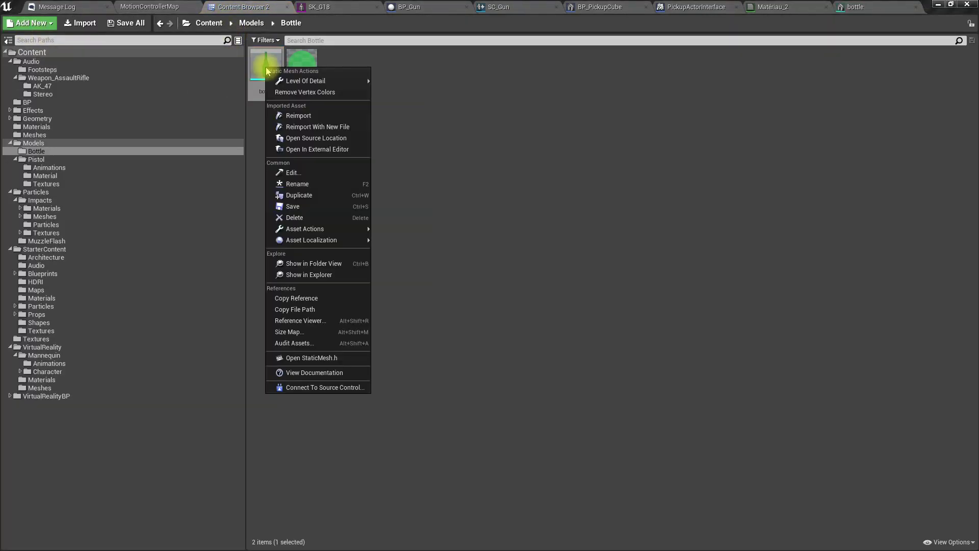
pyautogui.moveTo(327, 81)
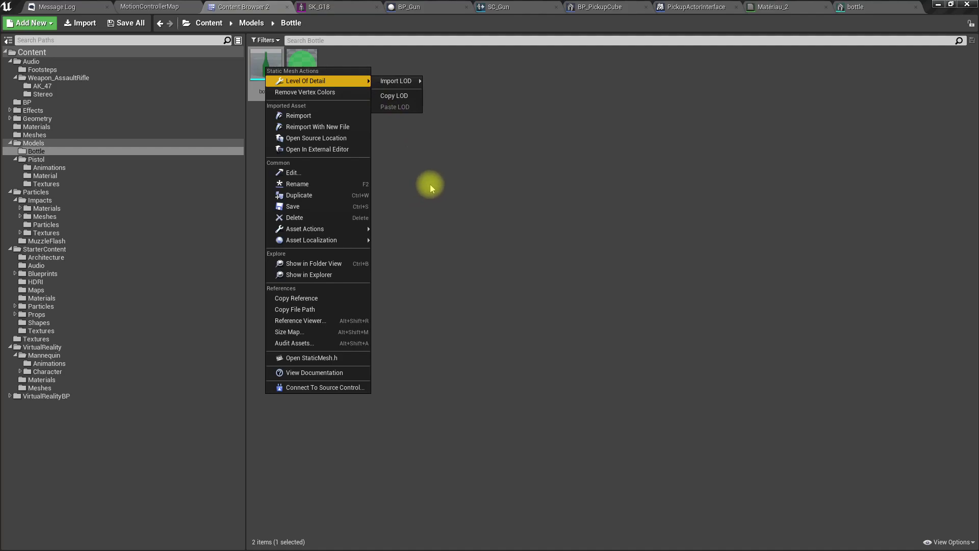
# - Open the project's plugin browser from the MotionControllerMap level and list the built-in plugins
pyautogui.click(148, 6)
pyautogui.moveTo(388, 204); pyautogui.dragTo(398, 194, button='right')
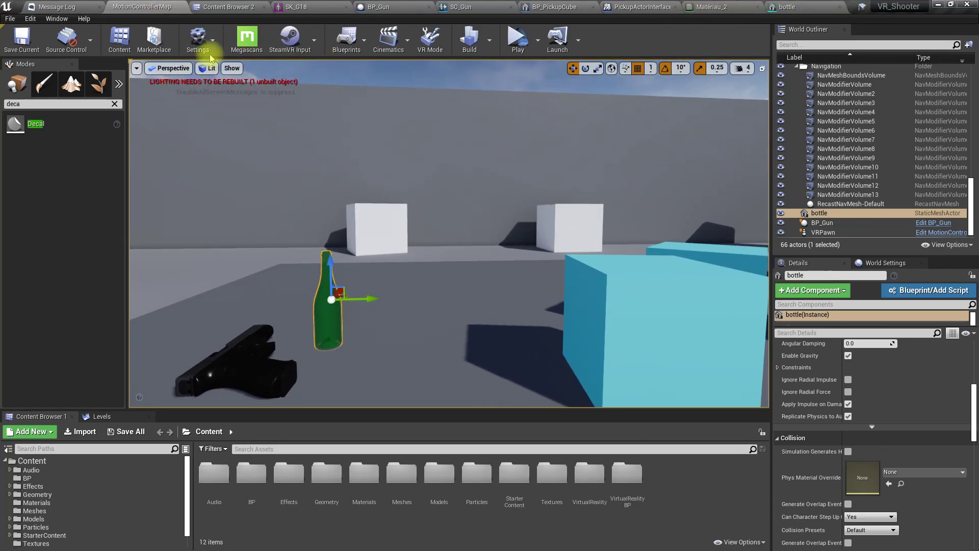
pyautogui.moveTo(365, 129); pyautogui.dragTo(341, 179, button='right')
pyautogui.press('F9')
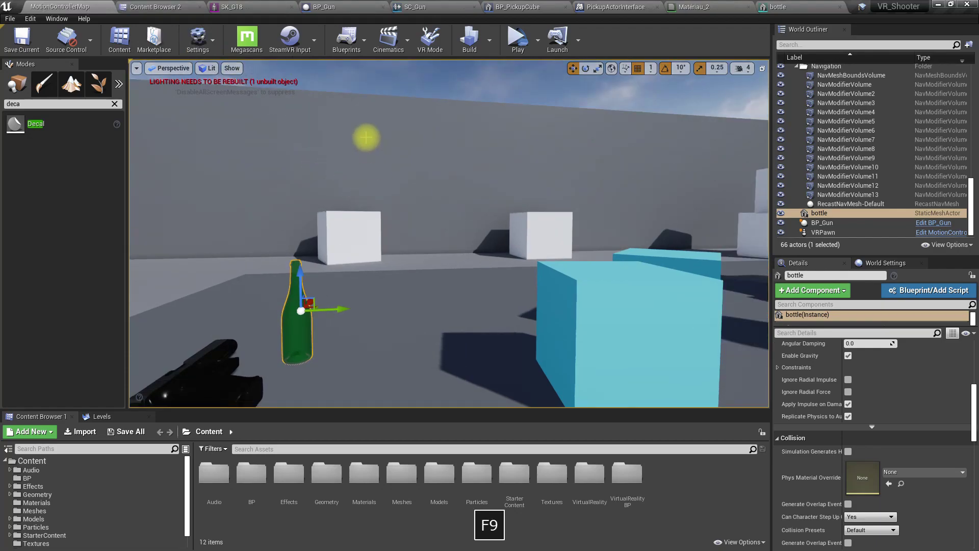
pyautogui.click(199, 37)
pyautogui.click(220, 91)
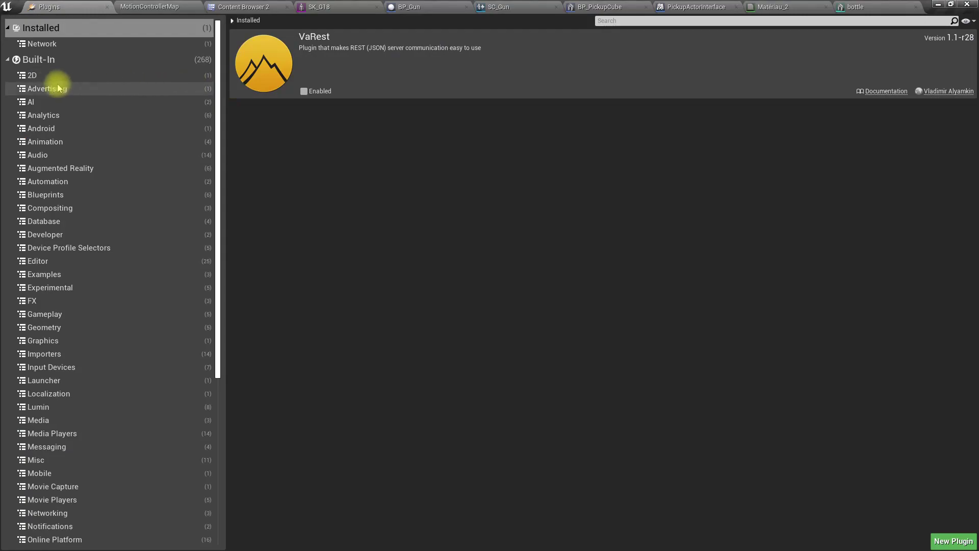
pyautogui.click(46, 60)
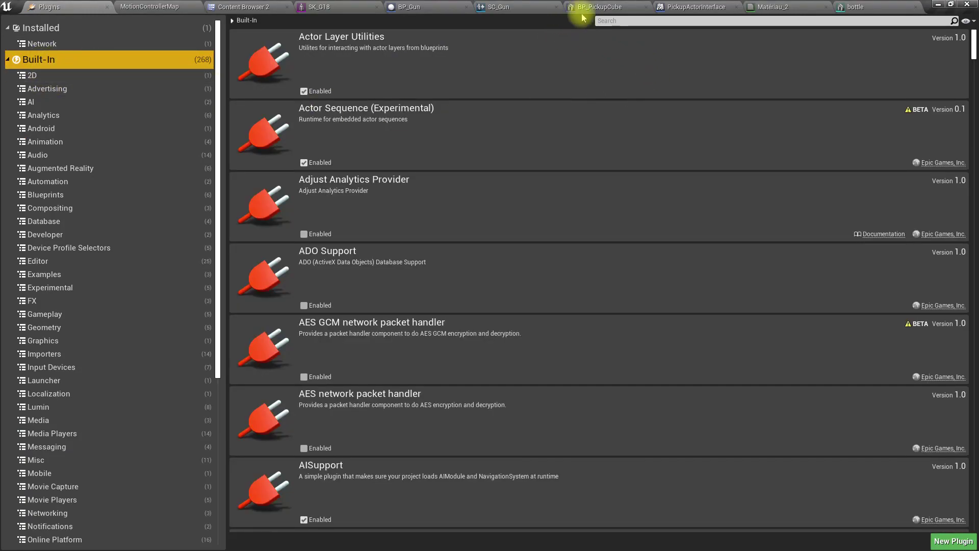
# - Search the plugins for "destru", then enable Apex Destruction and restart the editor
pyautogui.click(613, 22)
pyautogui.write('destru')
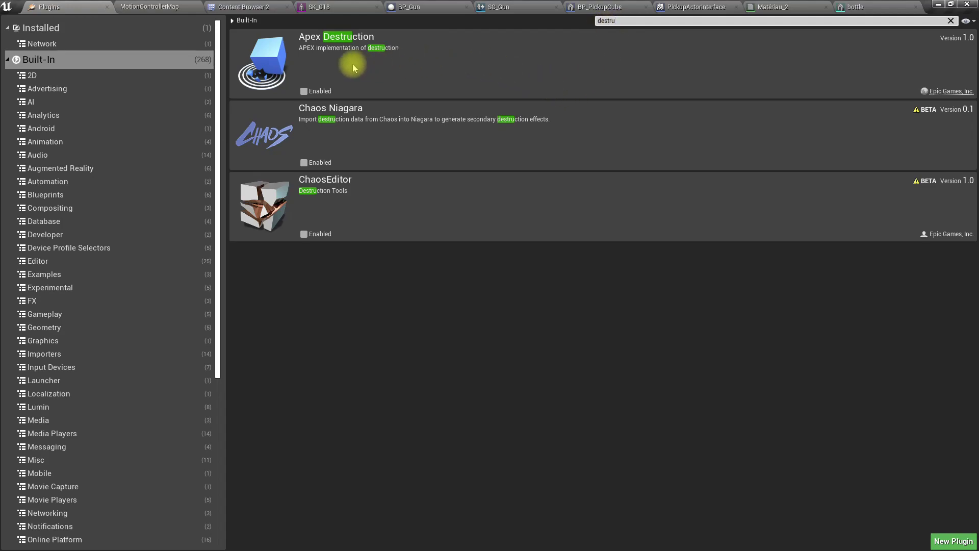
pyautogui.click(304, 91)
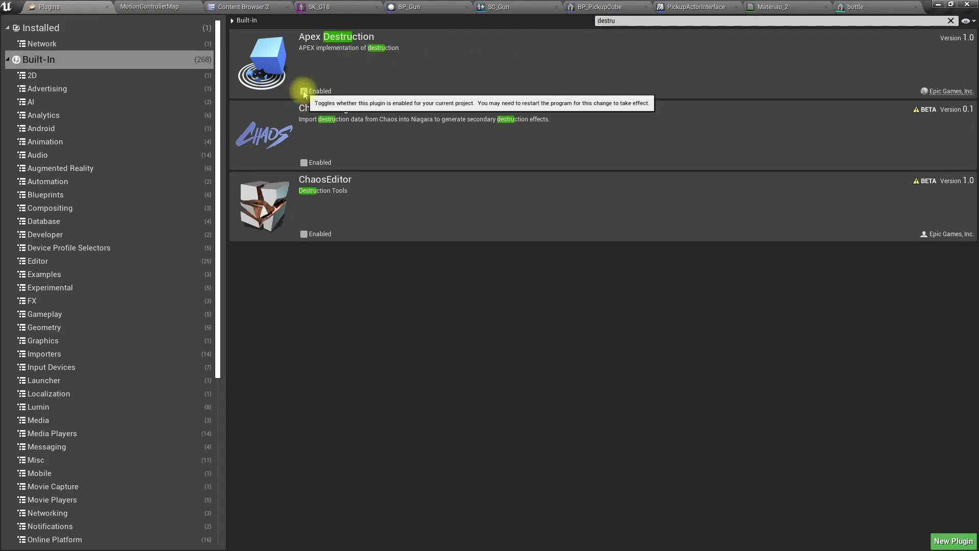
pyautogui.click(937, 522)
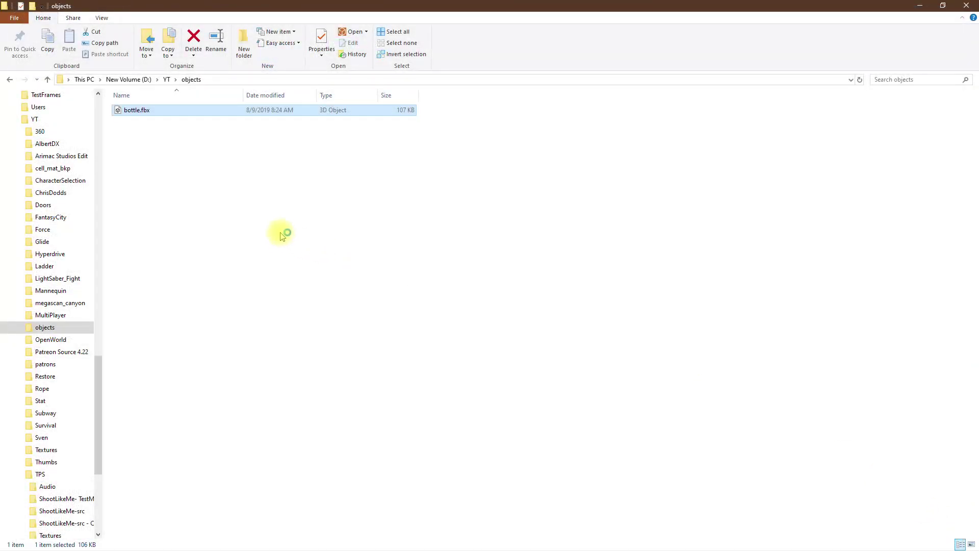
pyautogui.press('F9')
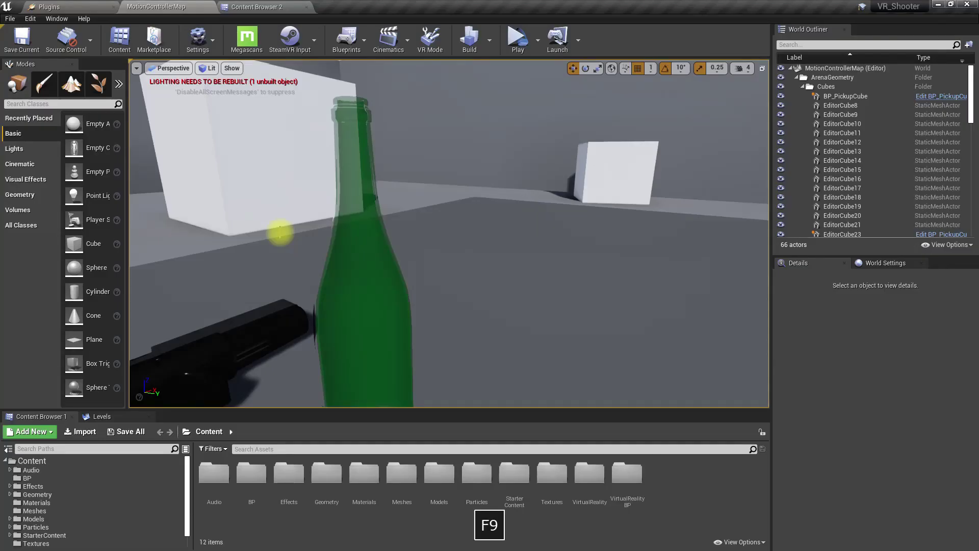
# - Create a destructible mesh from the bottle static mesh in Models/Bottle and dock its editor in the main window
pyautogui.scroll(-10, 470, 203)
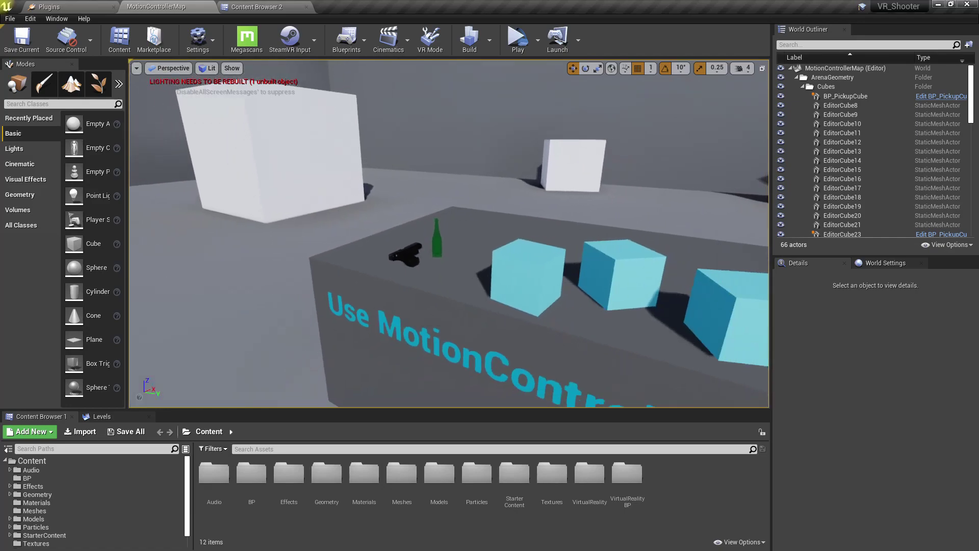
pyautogui.scroll(3, 433, 218)
pyautogui.click(396, 256)
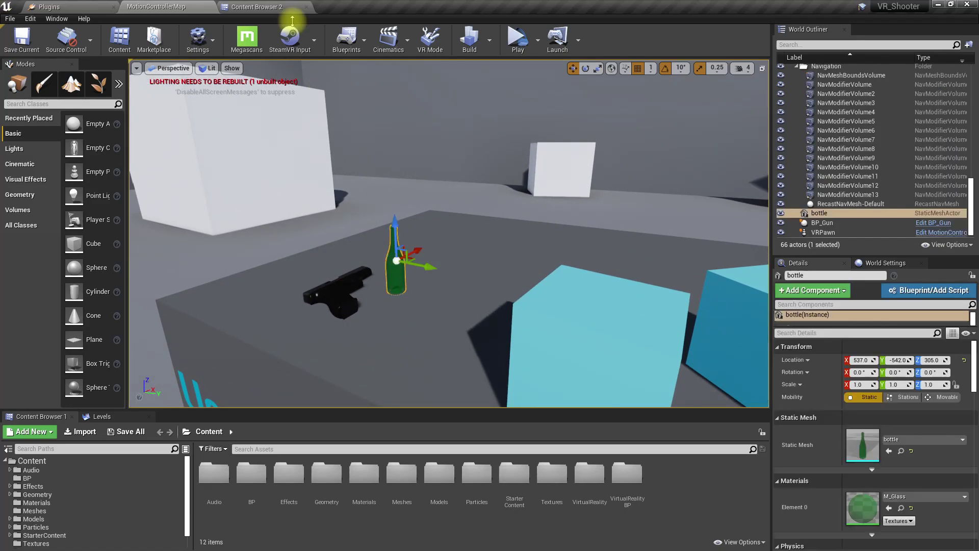
pyautogui.click(251, 6)
pyautogui.click(263, 66)
pyautogui.rightClick(266, 69)
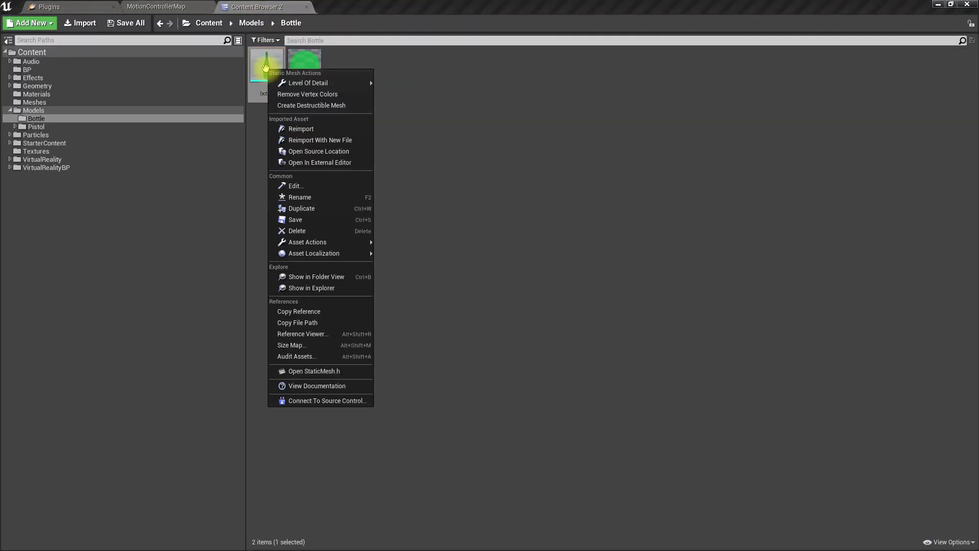
pyautogui.click(312, 105)
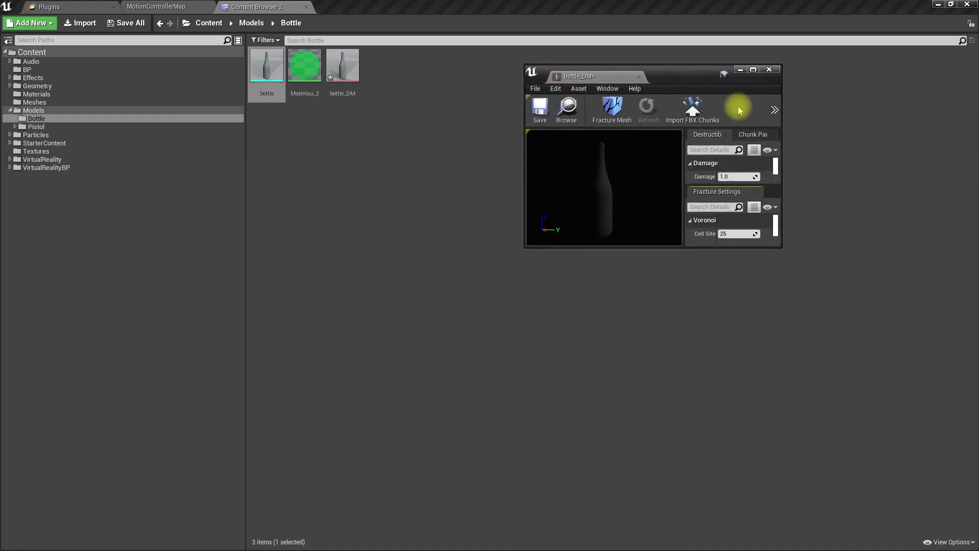
pyautogui.moveTo(612, 77); pyautogui.dragTo(468, 4)
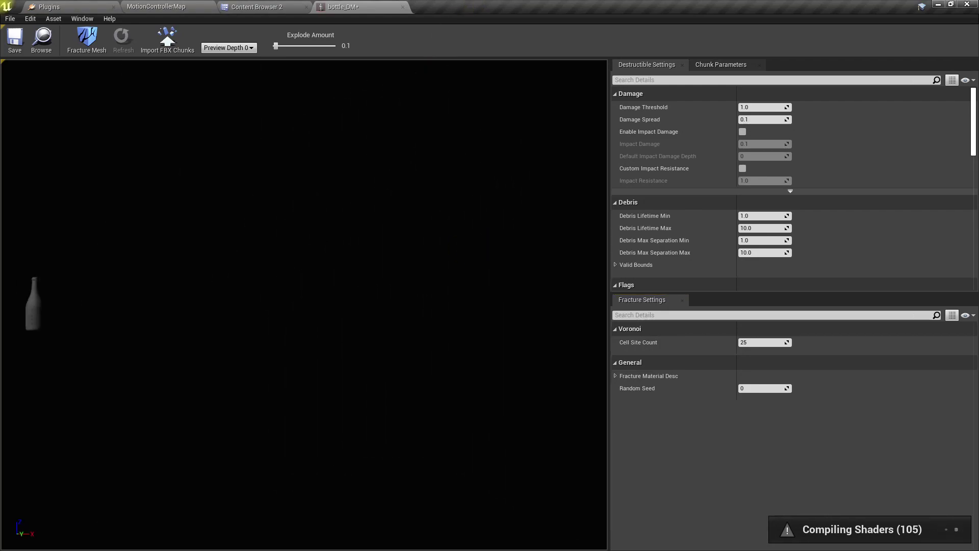
# - Set the preview's Explode Amount to 0.0 and fracture the bottle mesh with a cell site count of 25
pyautogui.moveTo(495, 245); pyautogui.dragTo(510, 247)
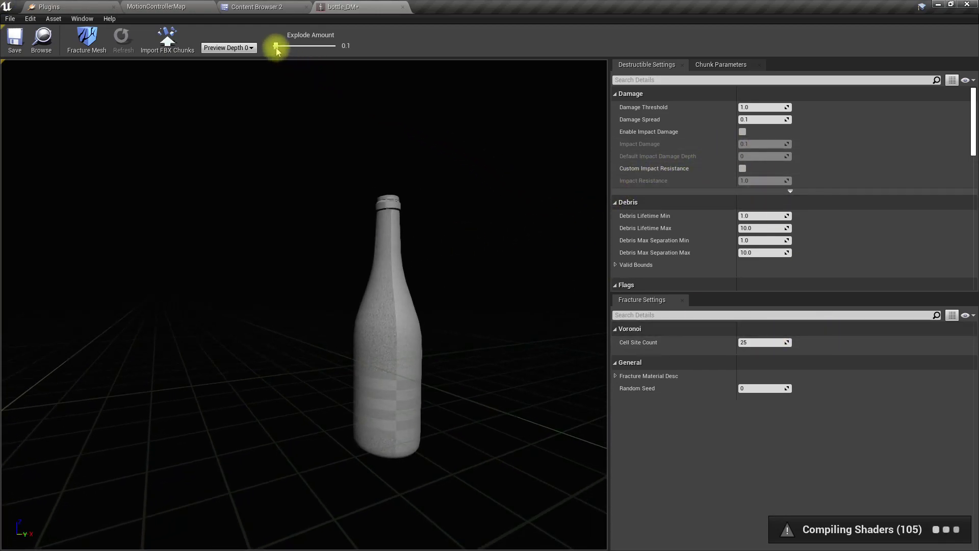
pyautogui.moveTo(320, 46); pyautogui.dragTo(247, 45)
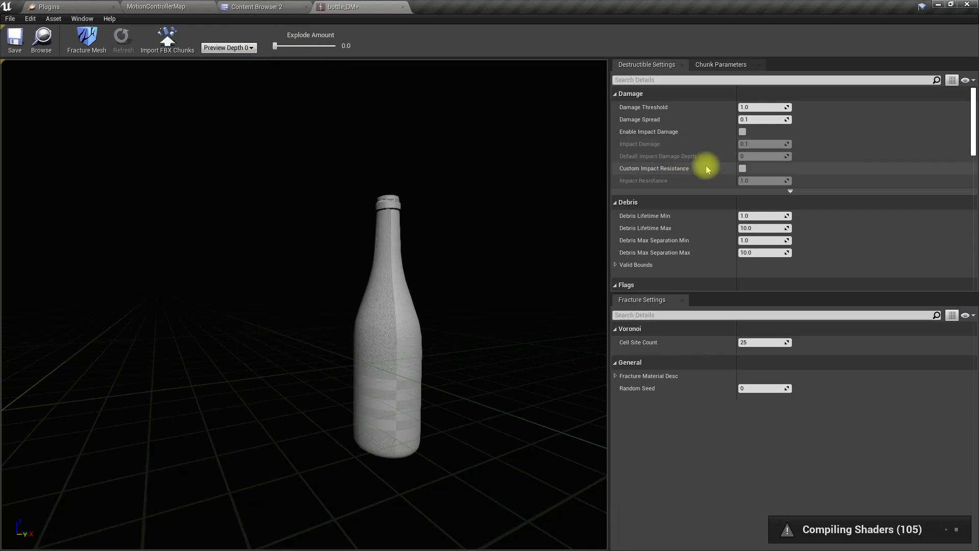
pyautogui.scroll(-3, 765, 245)
pyautogui.scroll(-10, 760, 217)
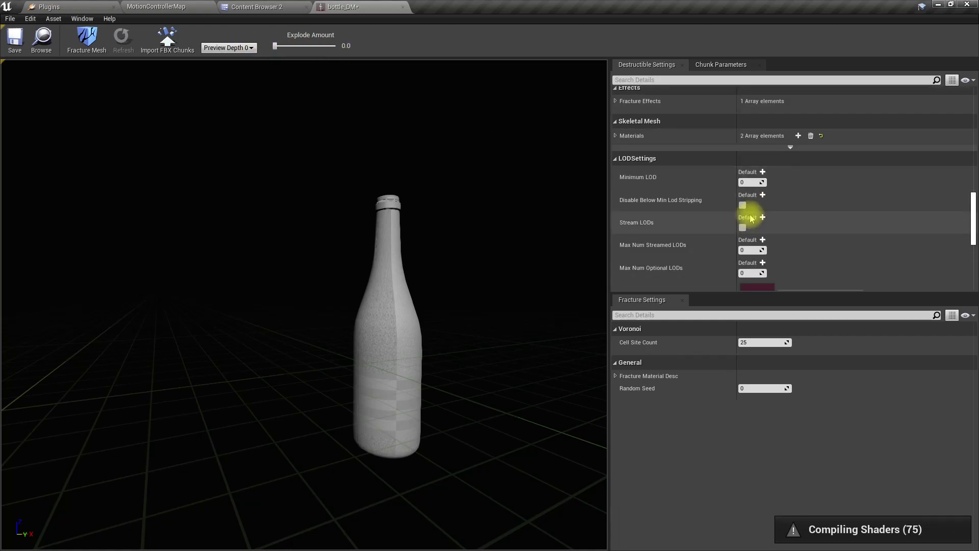
pyautogui.scroll(4, 751, 218)
pyautogui.scroll(4, 751, 218)
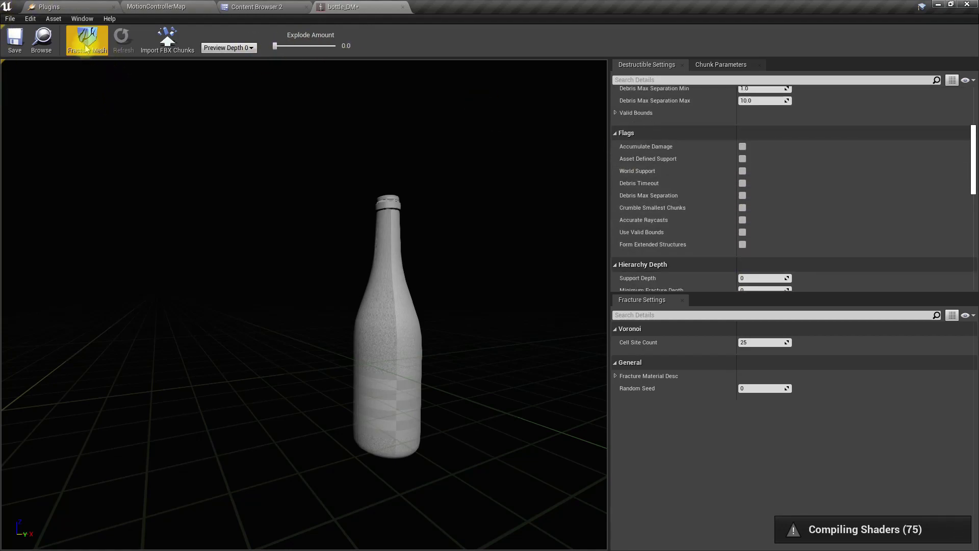
pyautogui.scroll(4, 785, 192)
pyautogui.scroll(2, 785, 191)
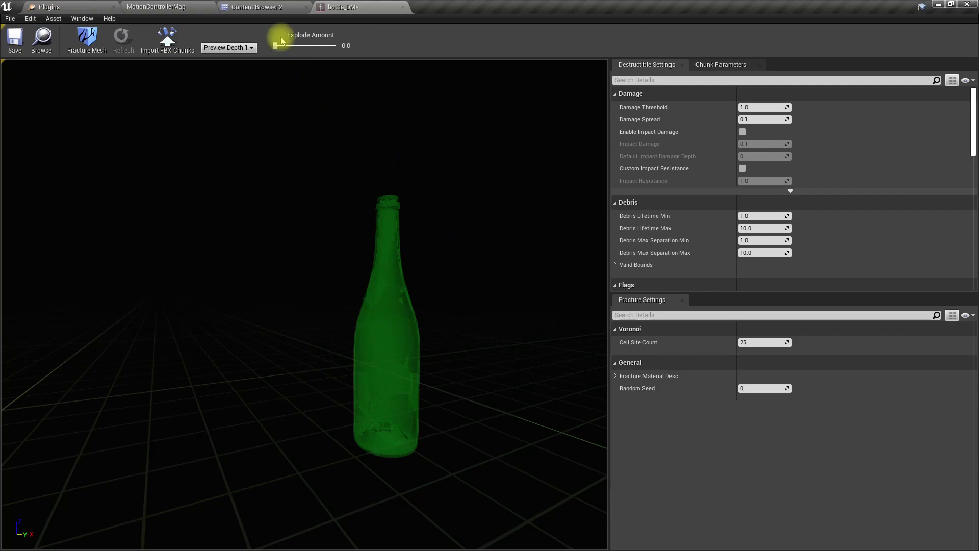
# - Keep the preview's Explode Amount at 0.0 and save the fractured bottle_DM destructible mesh
pyautogui.moveTo(276, 46); pyautogui.dragTo(262, 92)
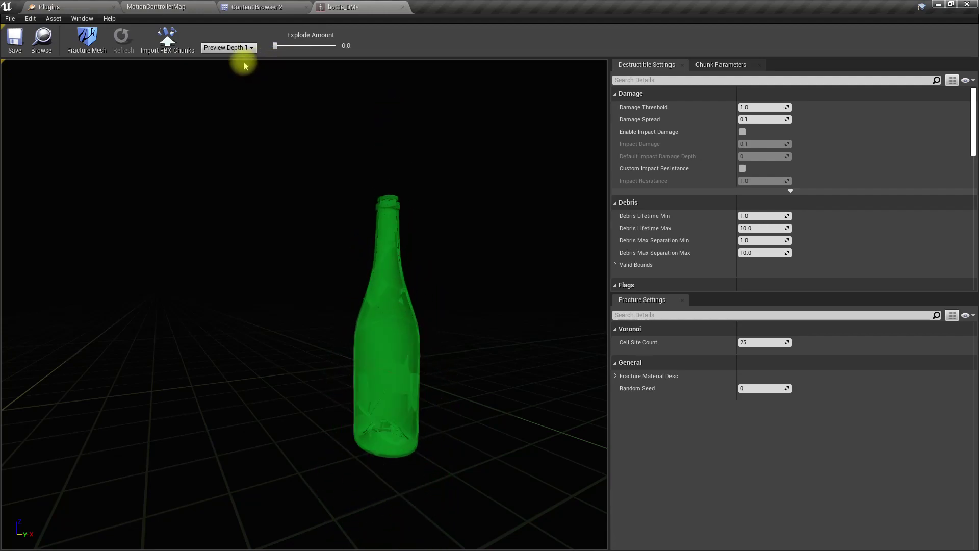
pyautogui.hotkey('ctrl', 'shift', 's')
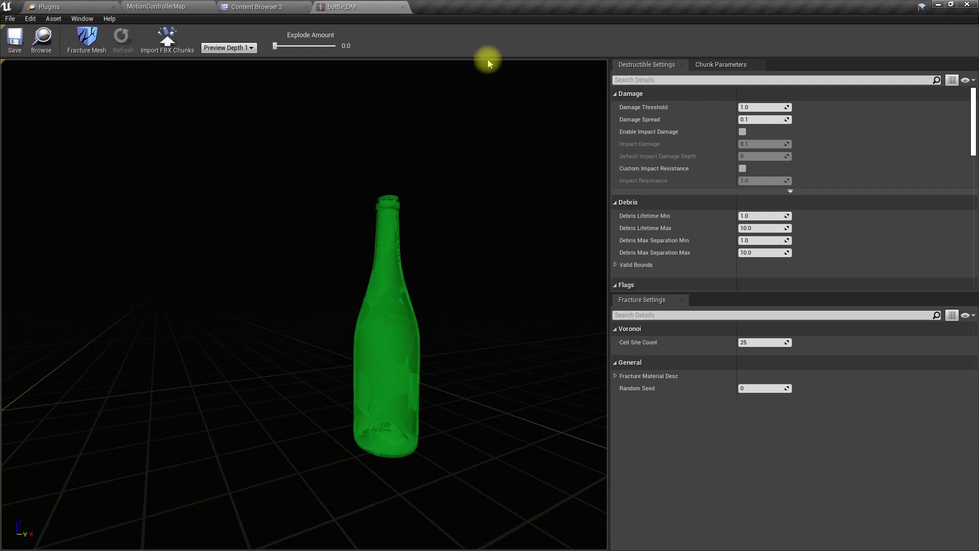
# - Place the bottle_DM asset from Models/Bottle beside the static bottle in MotionControllerMap and raise it to a Z location of 325
pyautogui.click(168, 7)
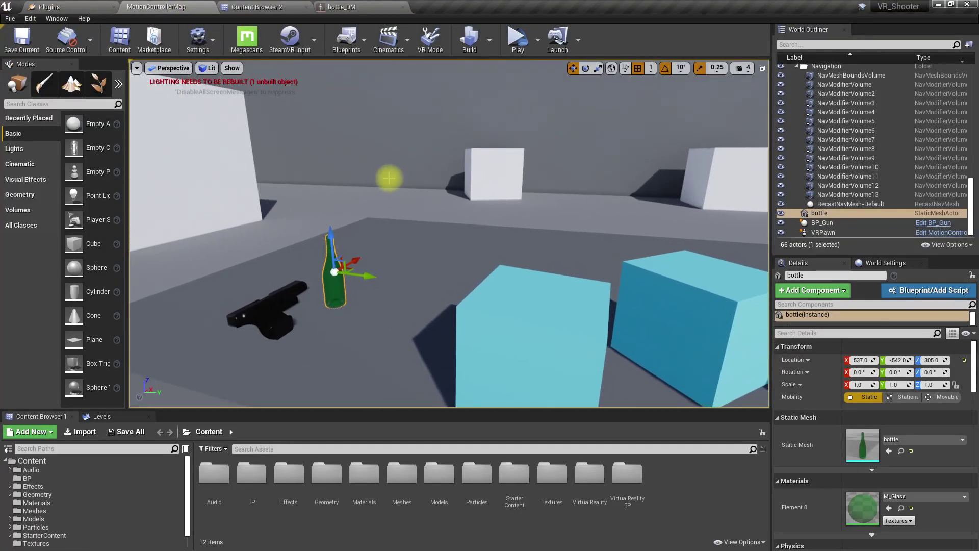
pyautogui.click(365, 4)
pyautogui.click(40, 33)
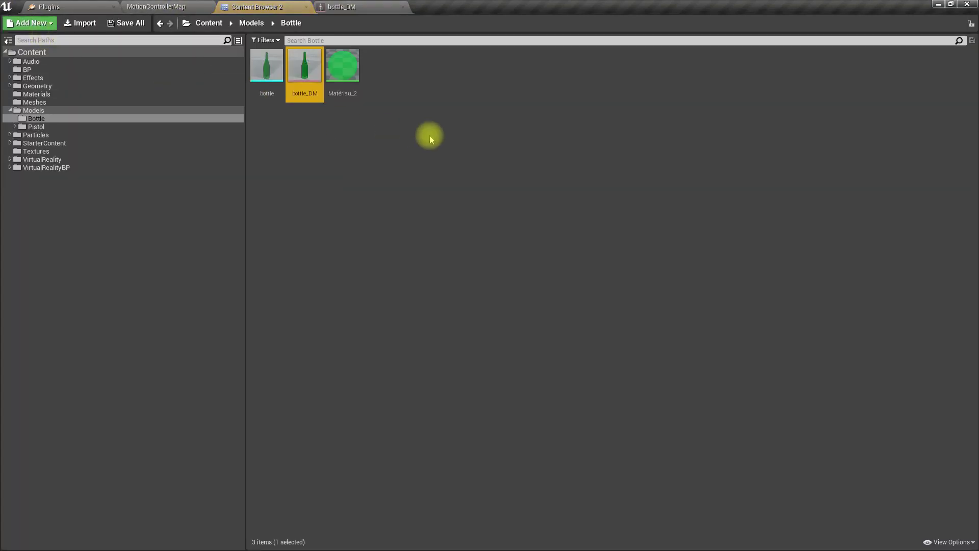
pyautogui.moveTo(304, 67); pyautogui.dragTo(168, 2)
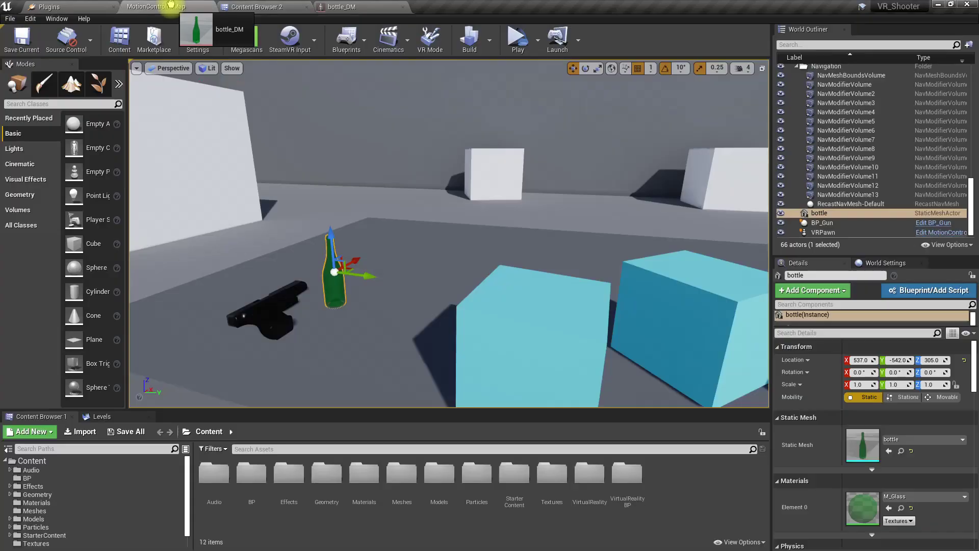
pyautogui.moveTo(468, 210); pyautogui.dragTo(384, 322)
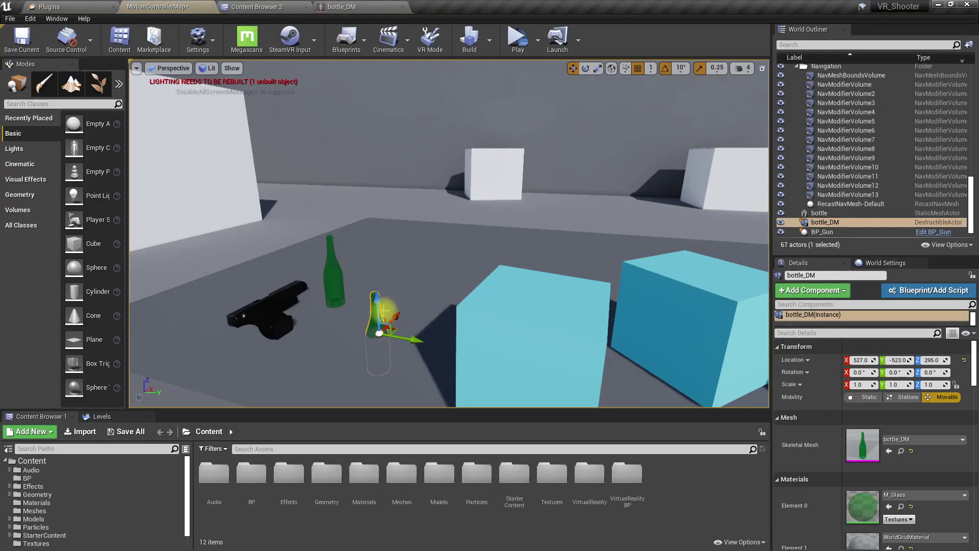
pyautogui.moveTo(379, 212); pyautogui.dragTo(376, 167)
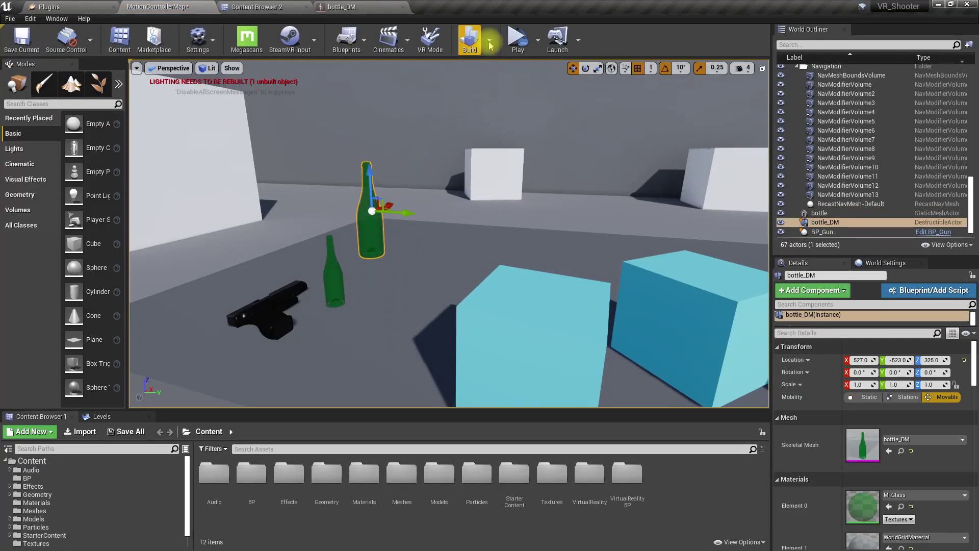
# - Play-test the MotionControllerMap level with bottle_DM placed in it, and stop the session
pyautogui.click(537, 39)
pyautogui.click(557, 69)
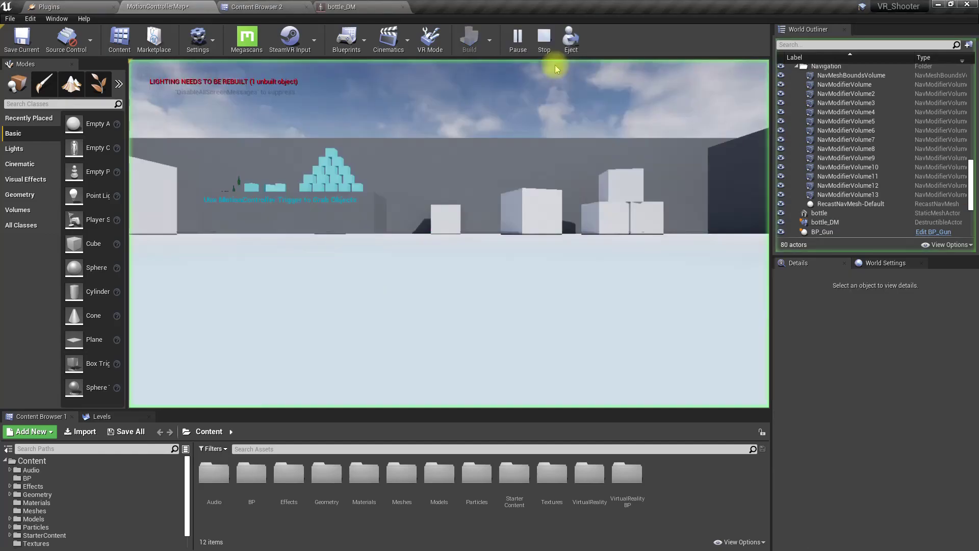
pyautogui.press('Escape')
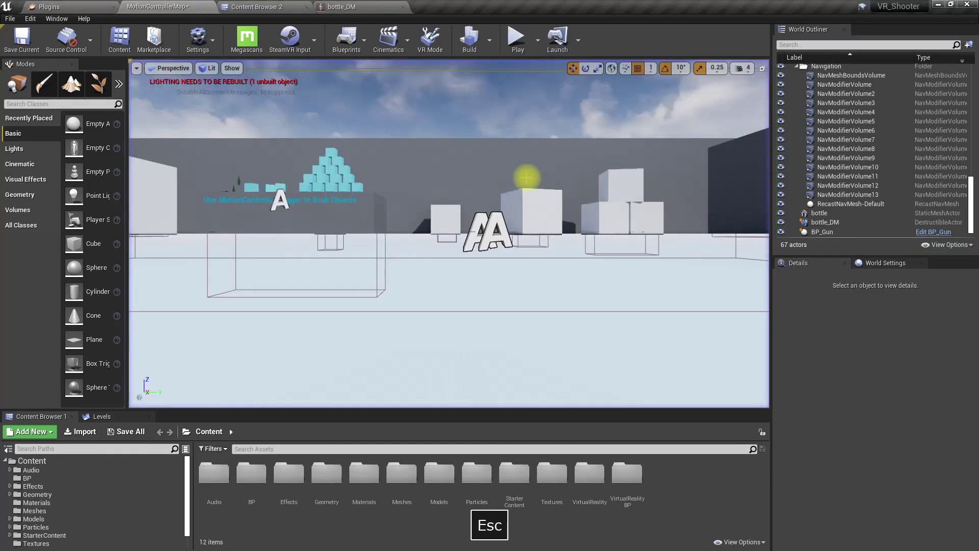
# - Delete the original static bottle actor next to the gun, leaving bottle_DM in the level
pyautogui.moveTo(487, 104); pyautogui.dragTo(471, 170, button='right')
pyautogui.press('w')
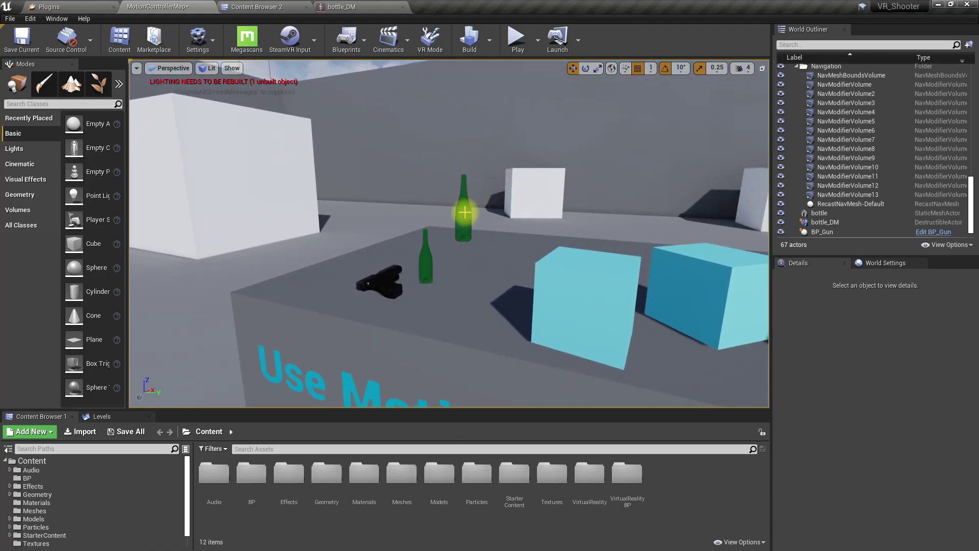
pyautogui.press('F9')
pyautogui.click(917, 467)
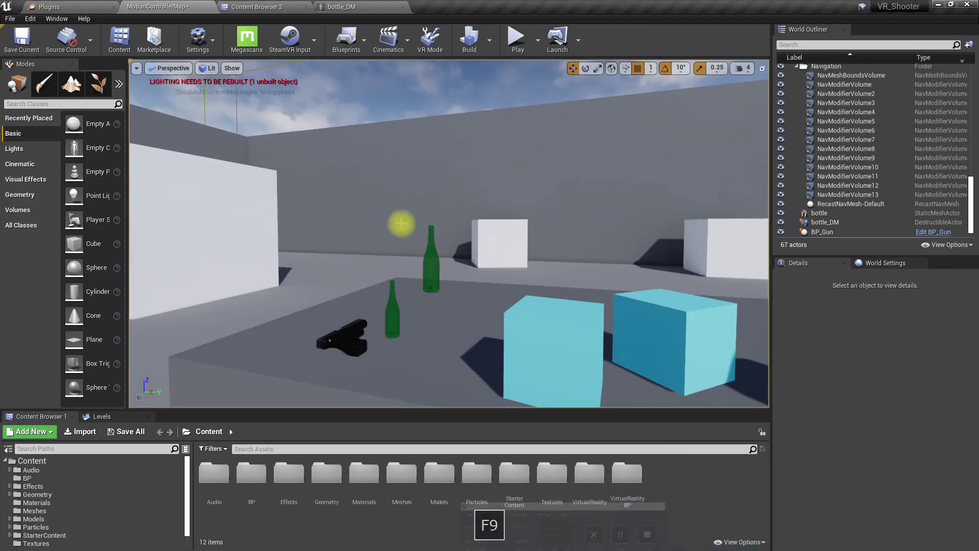
pyautogui.click(430, 260)
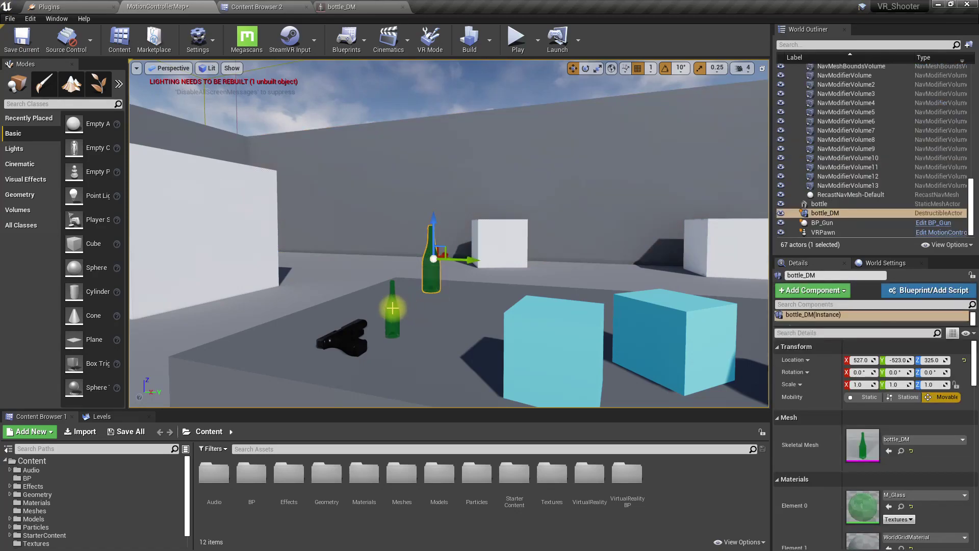
pyautogui.click(393, 309)
pyautogui.press('Delete')
# - Examine the placed bottle_DM actor's properties, including its destructible component, physics, collision and actor settings, in a widened details area
pyautogui.click(431, 270)
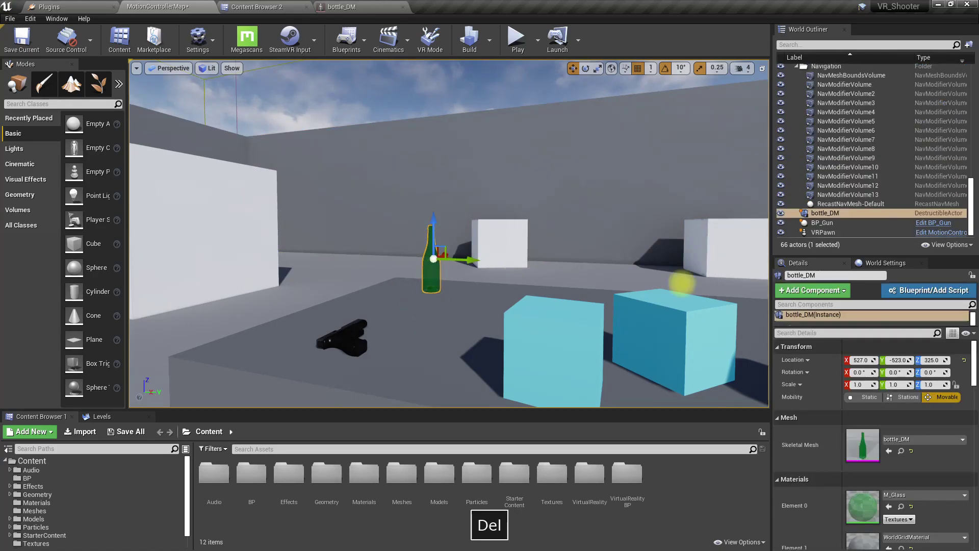
pyautogui.scroll(-10, 863, 502)
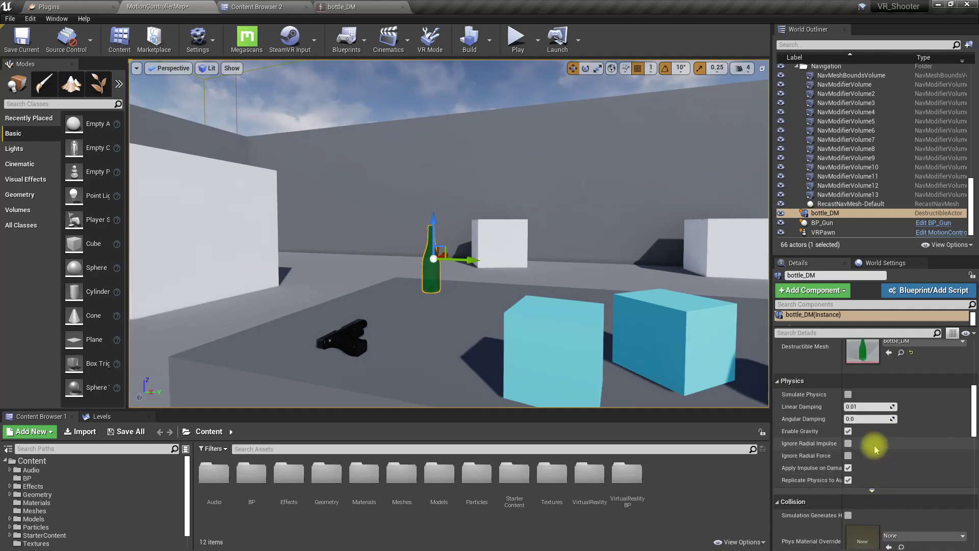
pyautogui.scroll(-6, 865, 433)
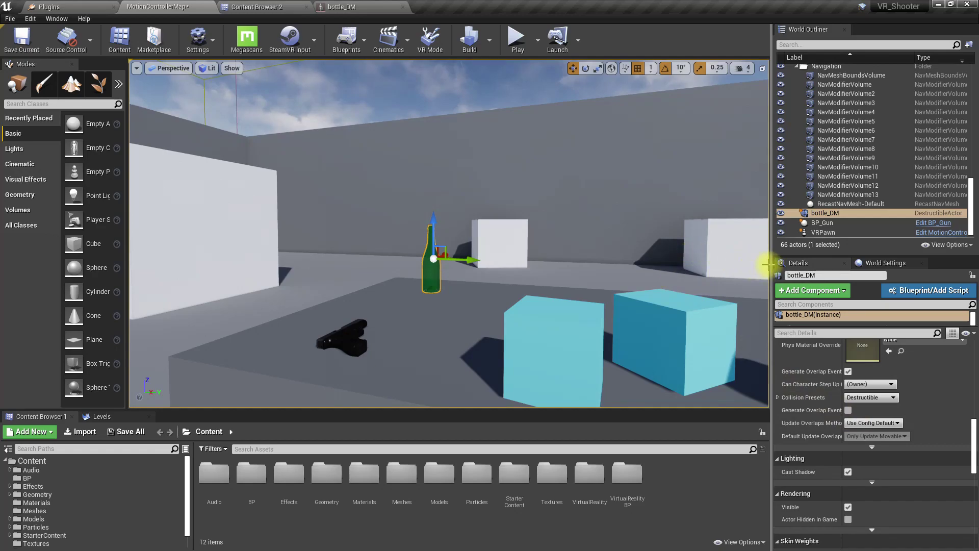
pyautogui.moveTo(770, 263); pyautogui.dragTo(717, 260)
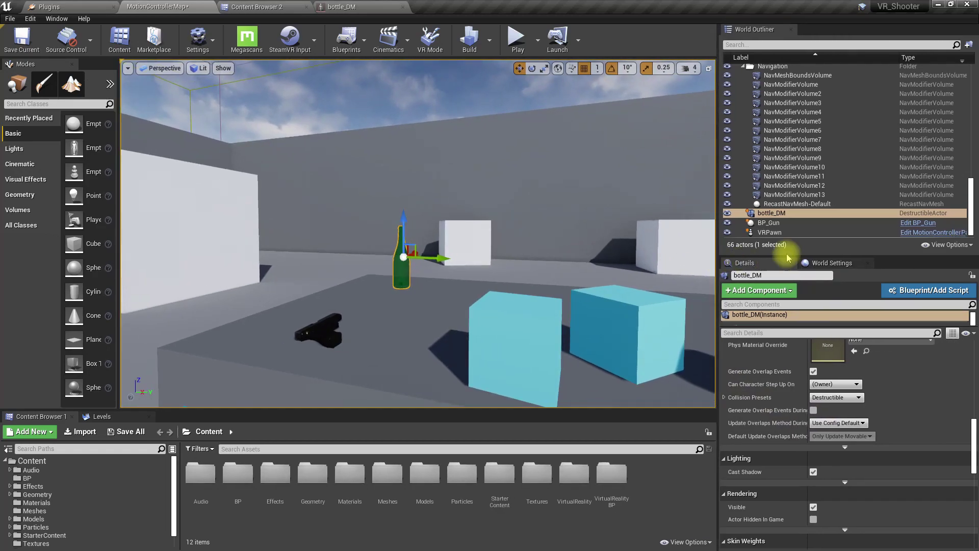
pyautogui.scroll(5, 842, 469)
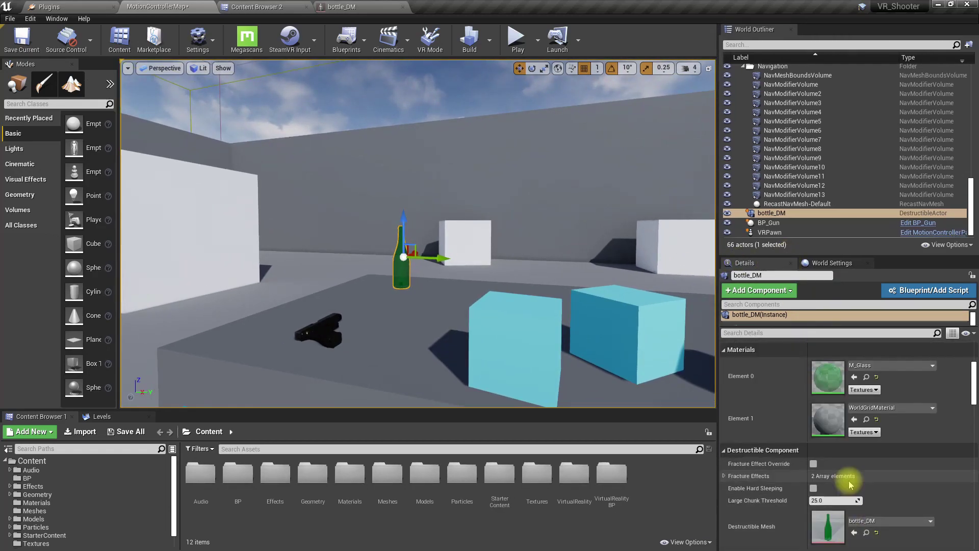
pyautogui.scroll(-1, 805, 466)
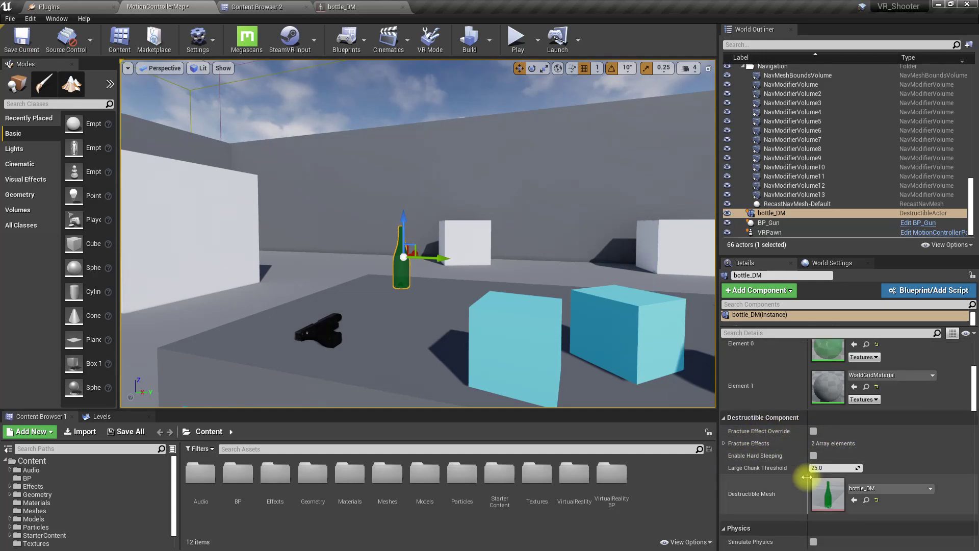
pyautogui.scroll(-5, 840, 470)
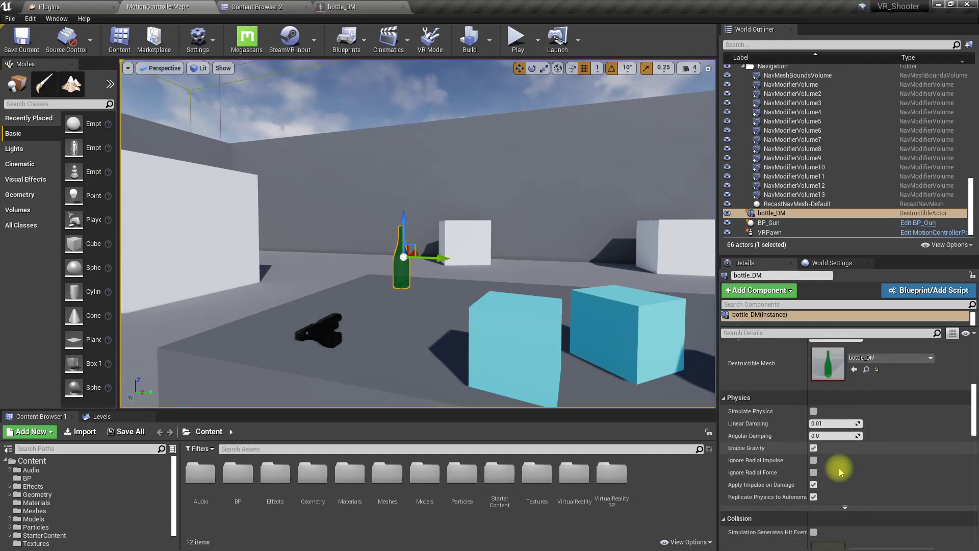
pyautogui.scroll(-8, 840, 467)
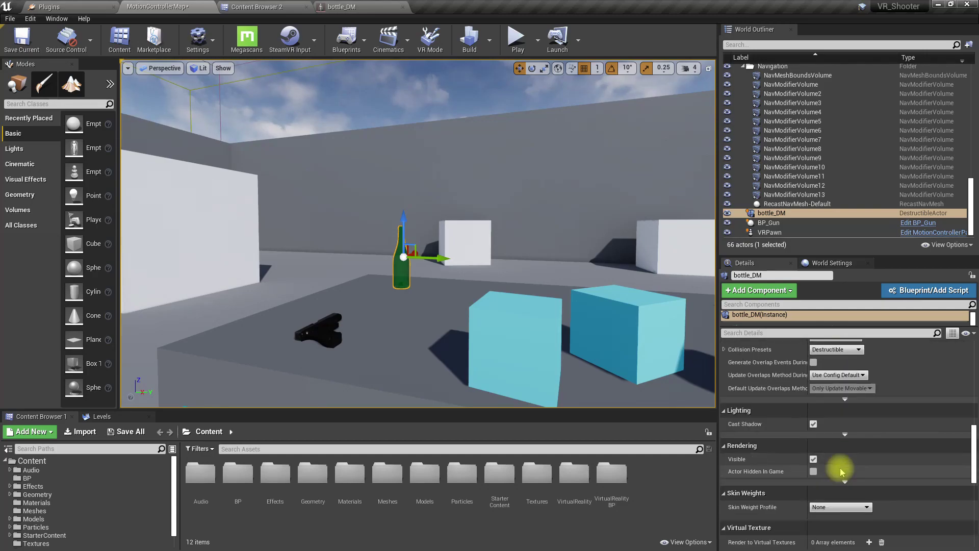
pyautogui.scroll(-8, 840, 470)
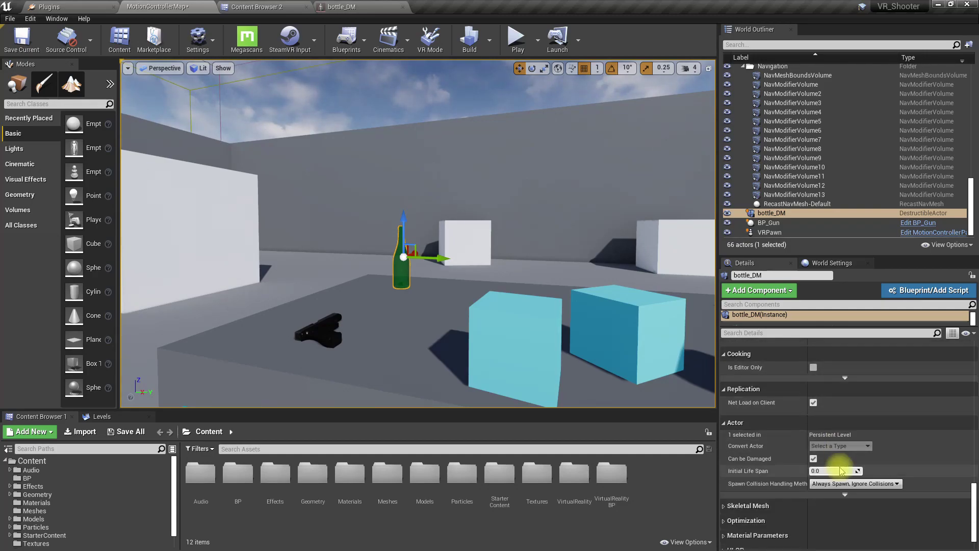
pyautogui.scroll(8, 784, 415)
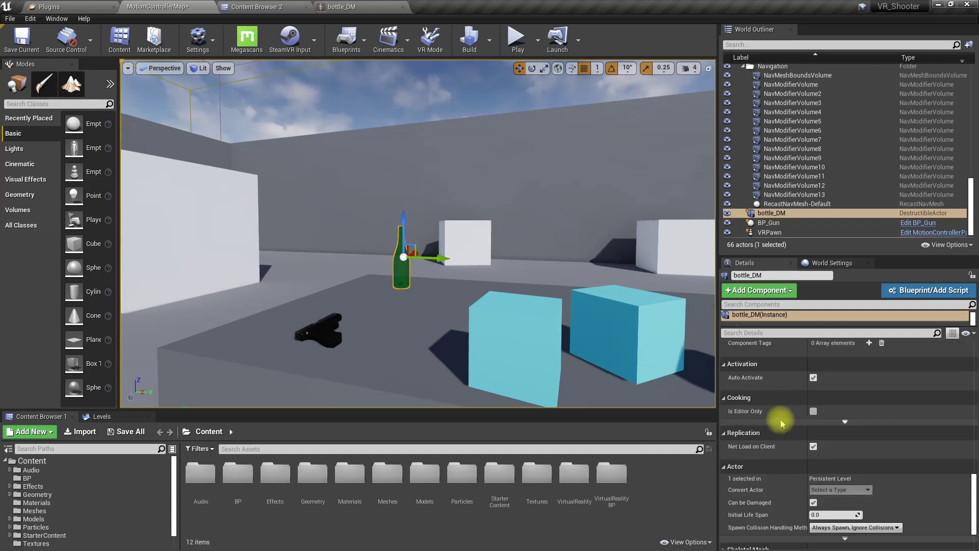
pyautogui.scroll(10, 784, 415)
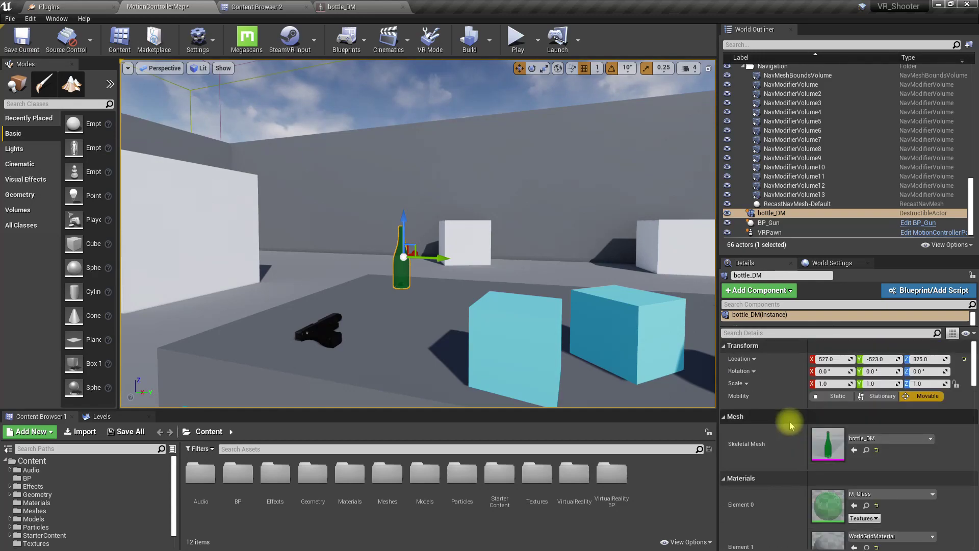
pyautogui.scroll(-5, 797, 447)
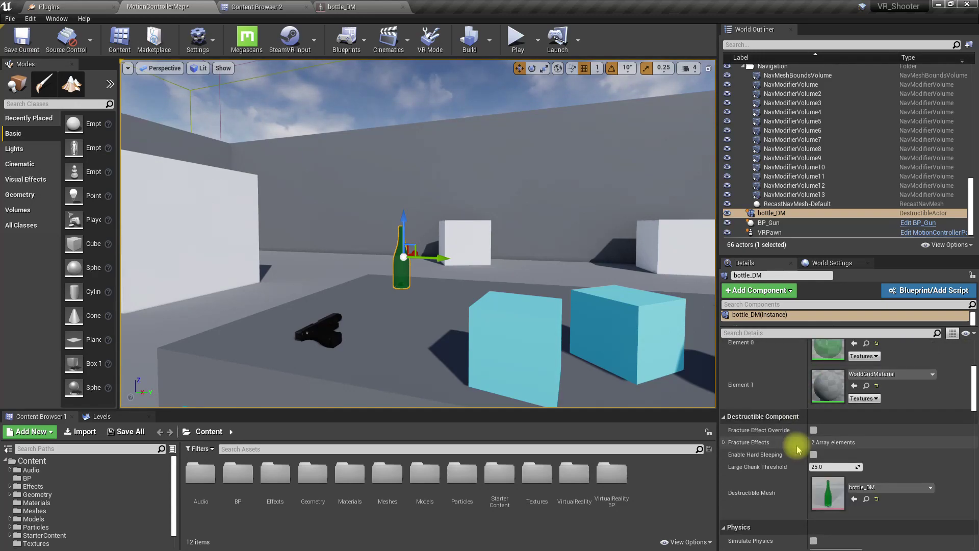
pyautogui.scroll(-4, 798, 449)
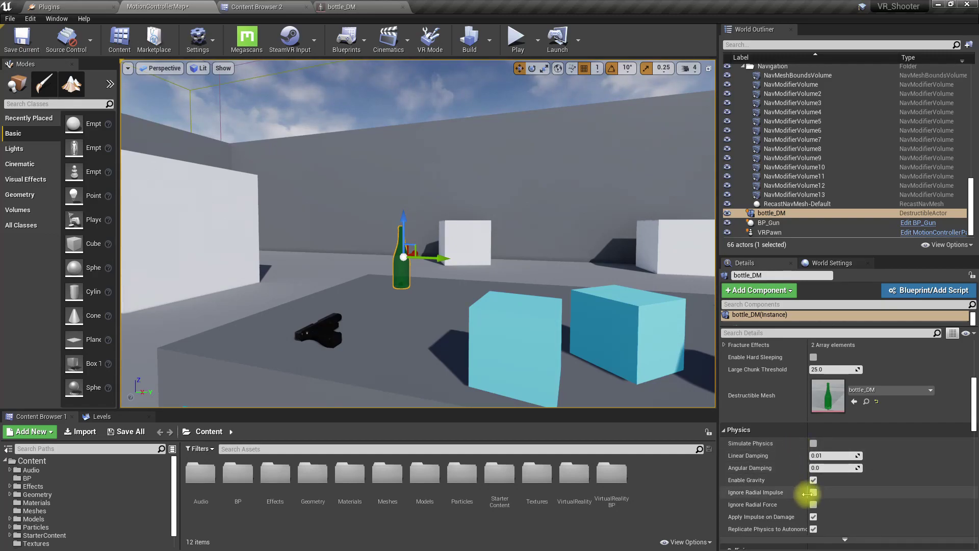
pyautogui.scroll(-2, 811, 488)
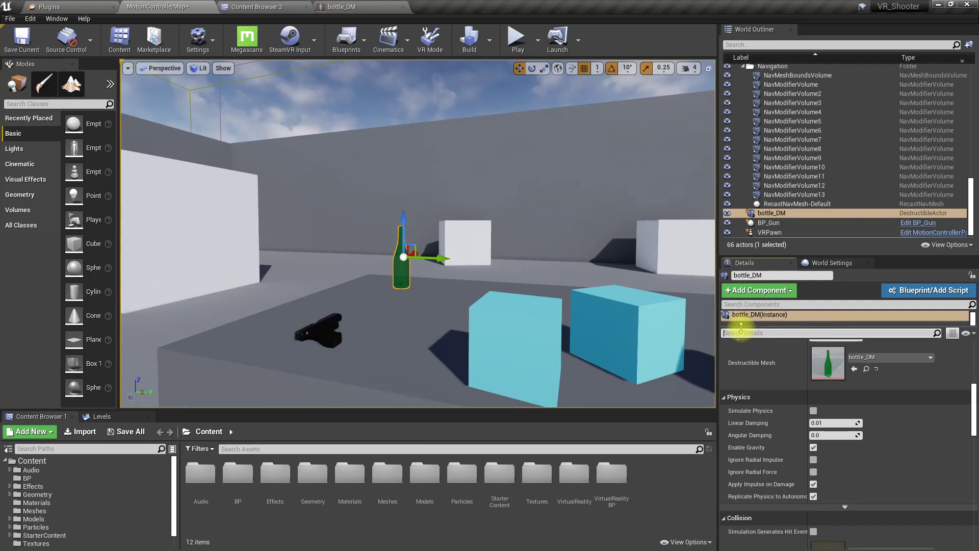
# - Filter the bottle_DM actor's properties by "dama" to check its damage options, and clear the filter
pyautogui.write('dama')
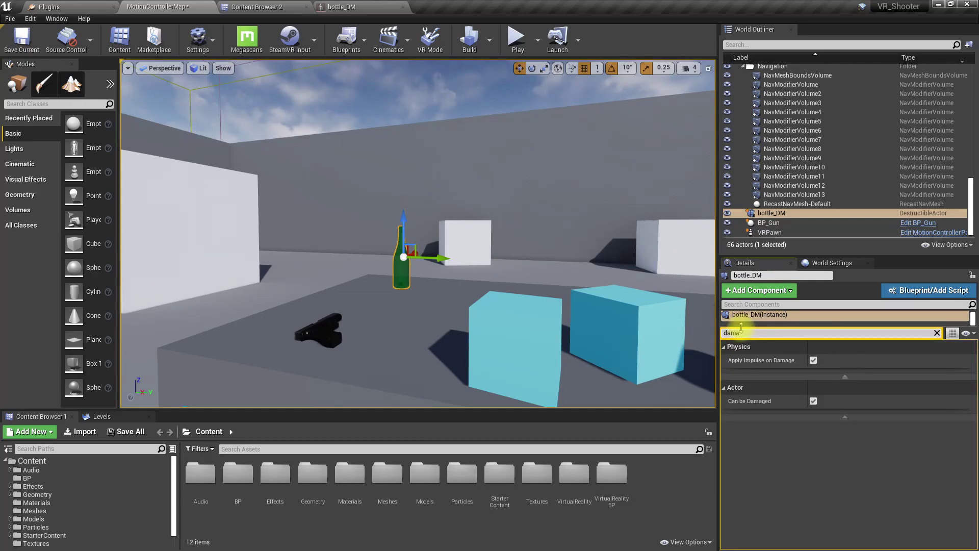
pyautogui.press('BackSpace')
pyautogui.press('BackSpace')
pyautogui.press('BackSpace')
pyautogui.press('BackSpace')
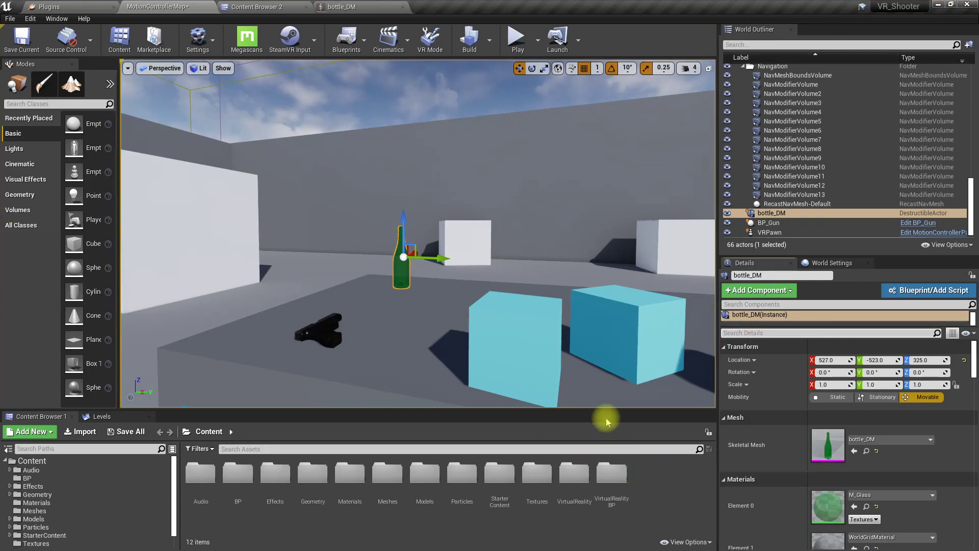
# - Delete the bottle_DM actor from the level and close the bottle_DM destructible mesh editor
pyautogui.click(599, 79)
pyautogui.press('F9')
pyautogui.click(401, 249)
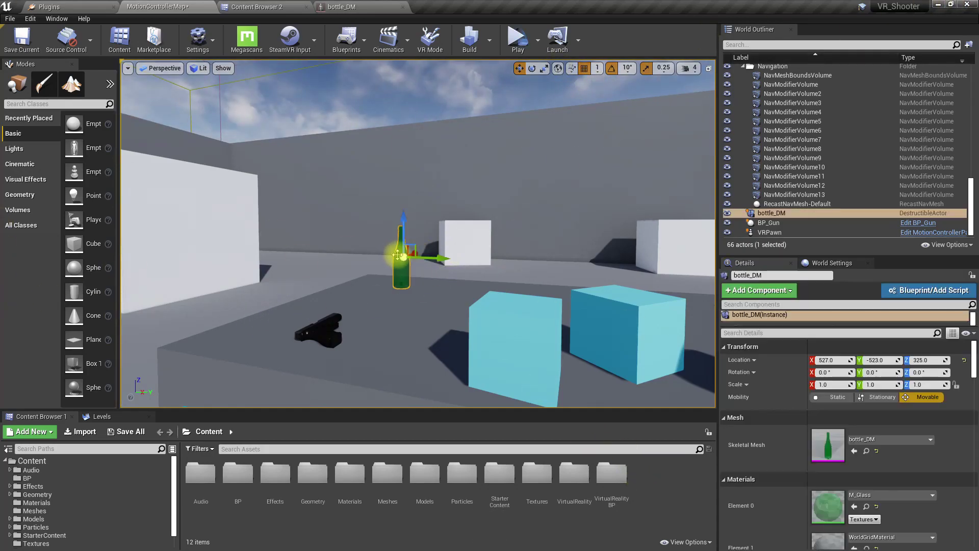
pyautogui.press('Delete')
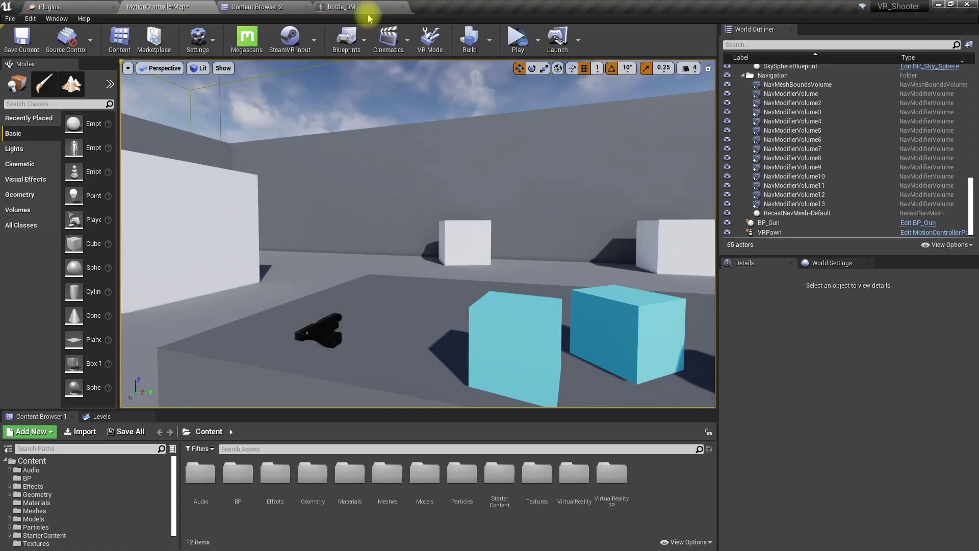
pyautogui.click(348, 5)
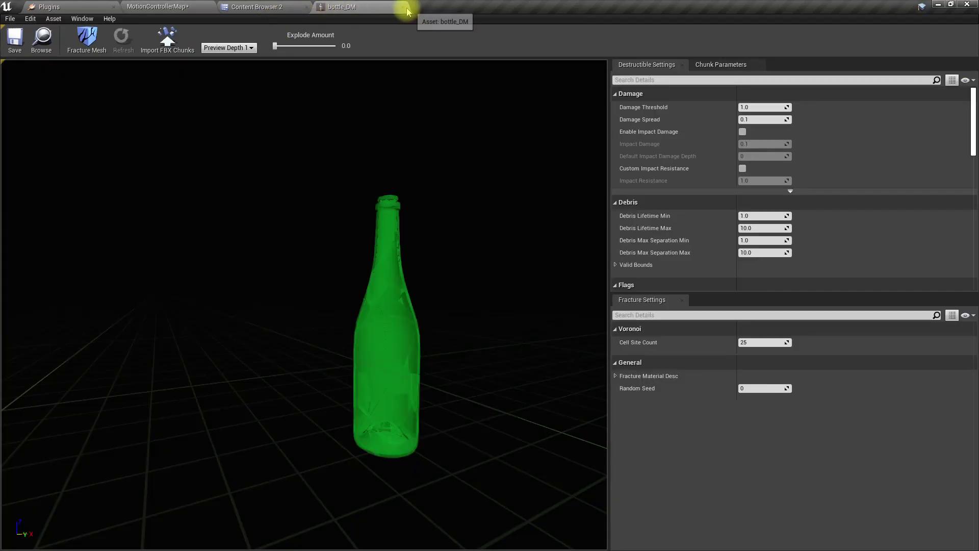
pyautogui.click(405, 8)
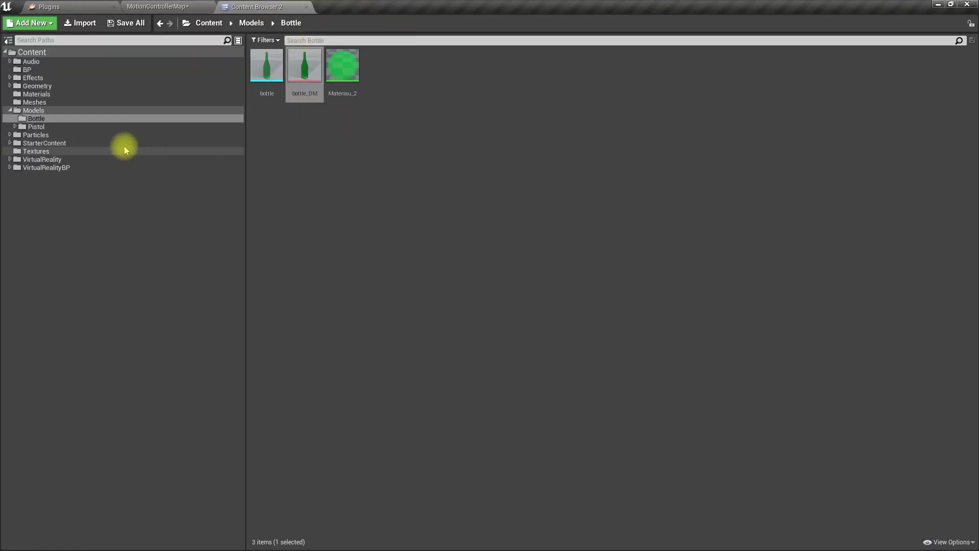
# - Create an Actor Blueprint named BP_Destructible in the BP folder and open it in a docked editor
pyautogui.click(27, 69)
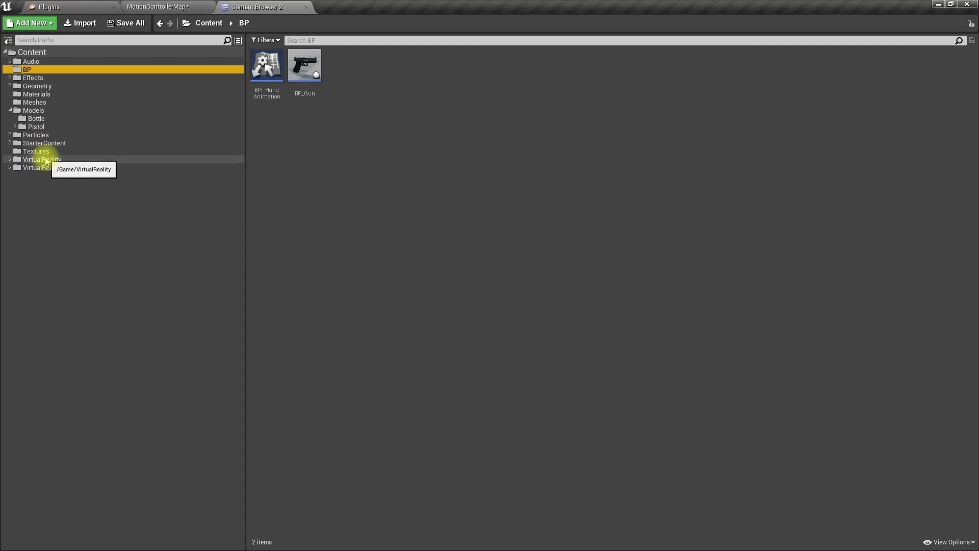
pyautogui.rightClick(389, 80)
pyautogui.click(432, 168)
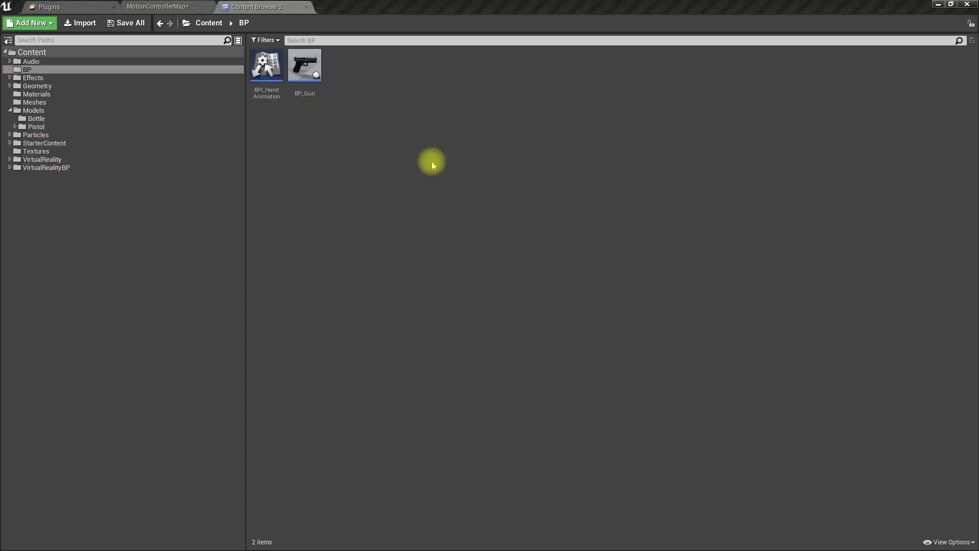
pyautogui.click(391, 194)
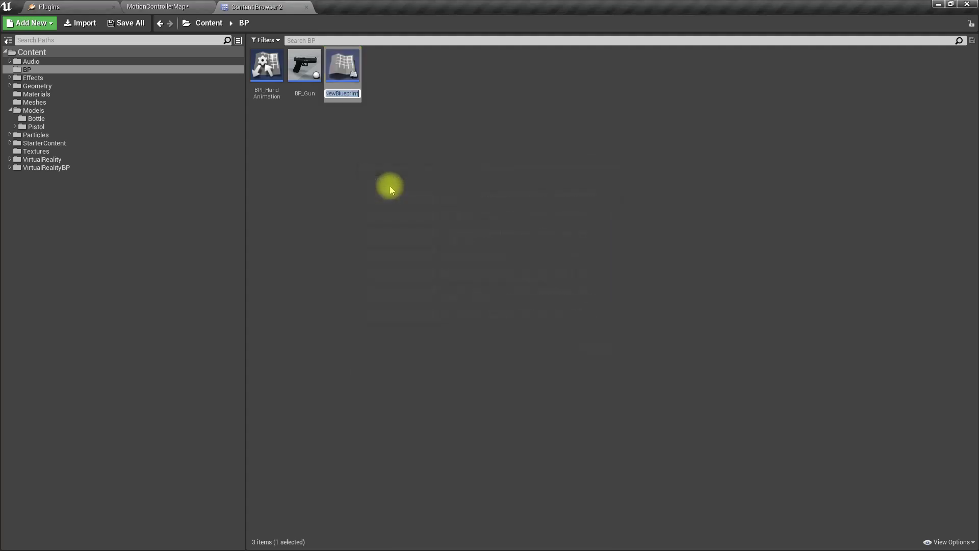
pyautogui.write('BP_Destructible')
pyautogui.press('Return')
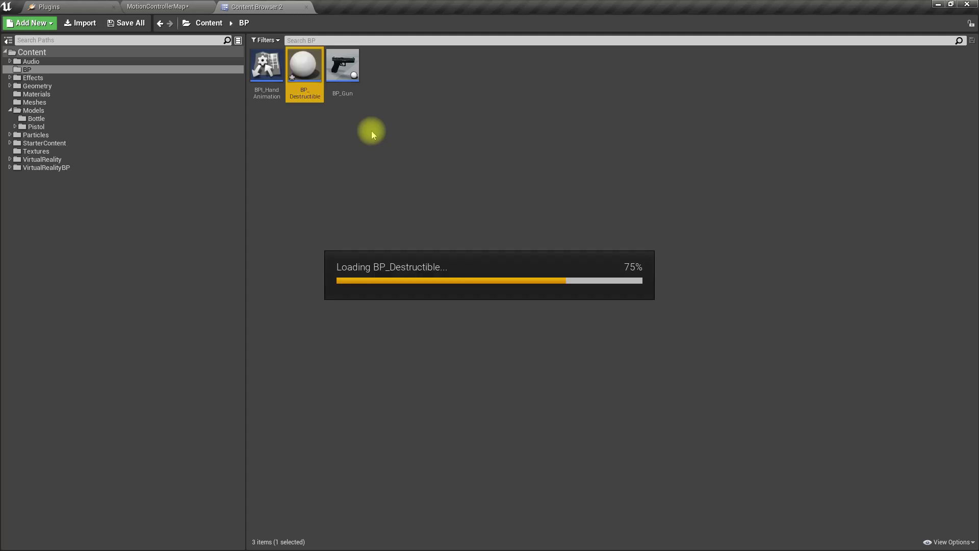
pyautogui.moveTo(557, 77); pyautogui.dragTo(352, 7)
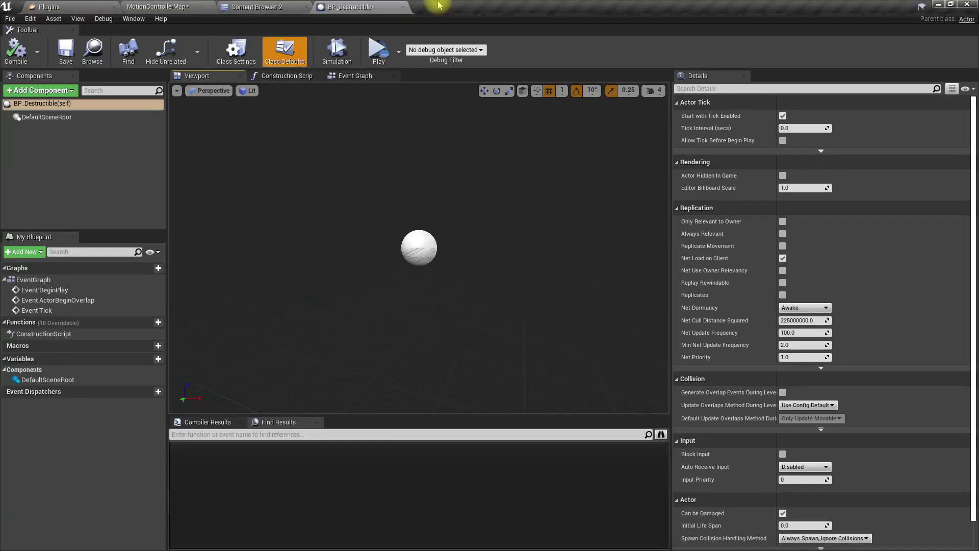
# - Select one of the small blue pickup cubes in the level and open its BP_PickupCube Blueprint
pyautogui.click(137, 7)
pyautogui.moveTo(520, 287); pyautogui.dragTo(480, 276)
pyautogui.click(491, 278)
pyautogui.click(934, 158)
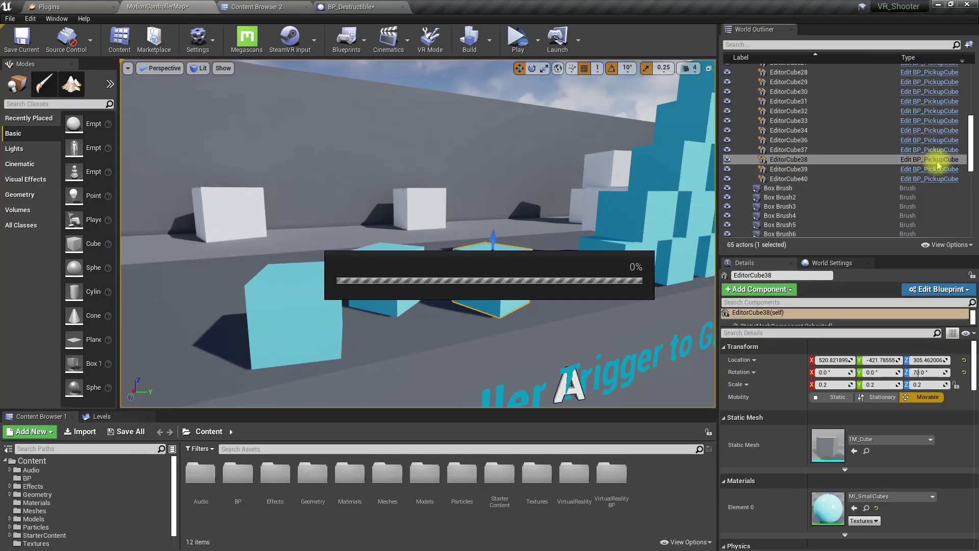
# - Copy the Event Pickup, Event Drop and Event Add Impulse node chains from BP_PickupCube's Event Graph
pyautogui.scroll(-5, 340, 262)
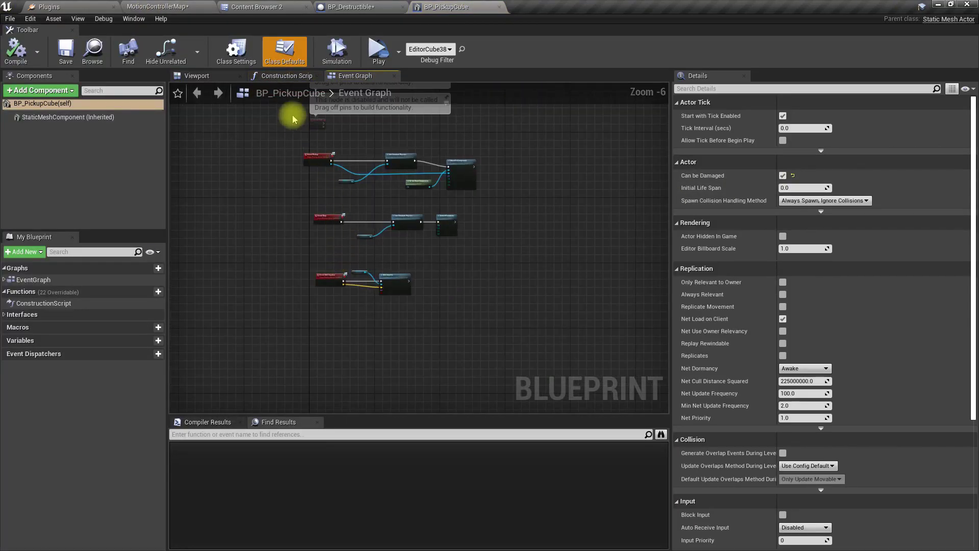
pyautogui.moveTo(274, 152); pyautogui.dragTo(476, 299, button='right')
pyautogui.click(477, 300)
pyautogui.scroll(4, 429, 313)
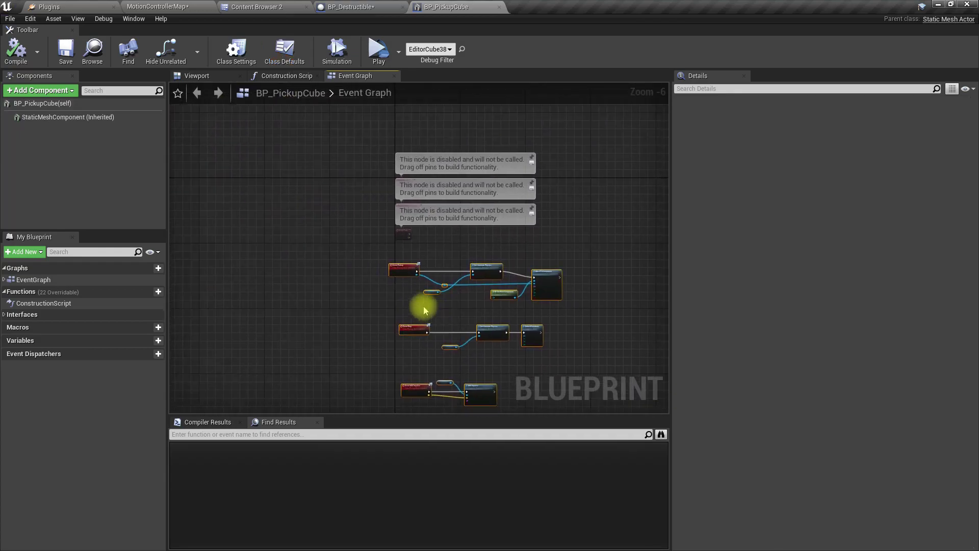
pyautogui.scroll(-2, 424, 310)
pyautogui.moveTo(389, 244); pyautogui.dragTo(362, 202, button='right')
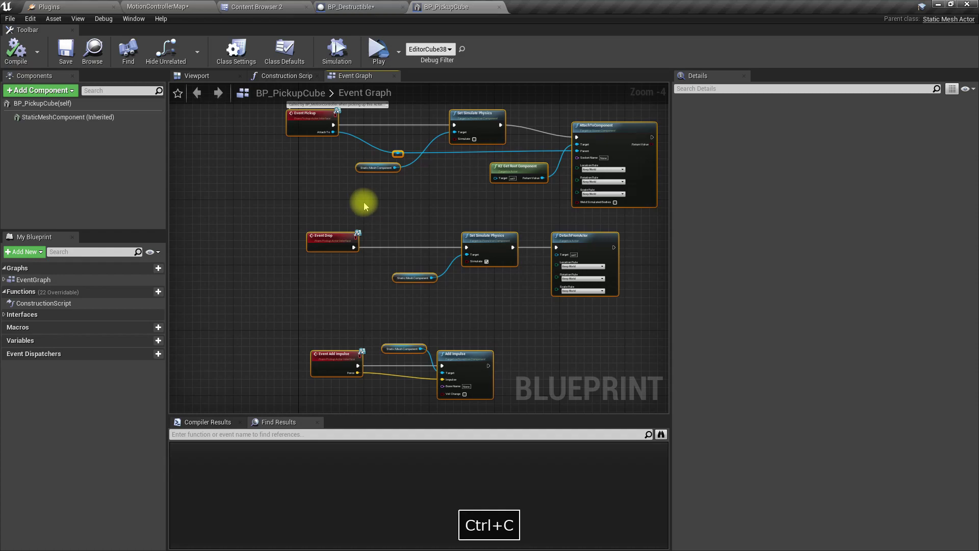
pyautogui.moveTo(343, 192); pyautogui.dragTo(336, 276, button='right')
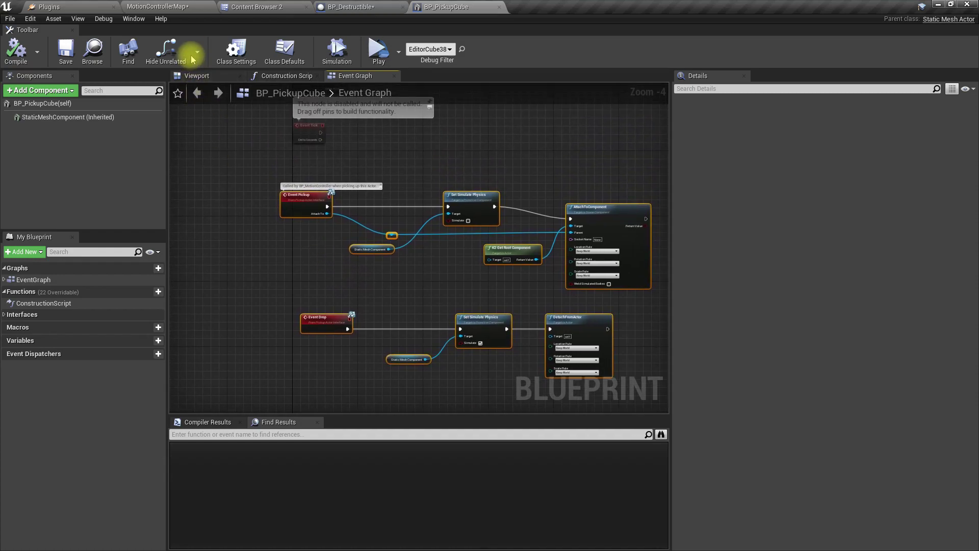
# - Check which interface BP_PickupCube implements in its class settings and return to BP_Destructible
pyautogui.click(241, 48)
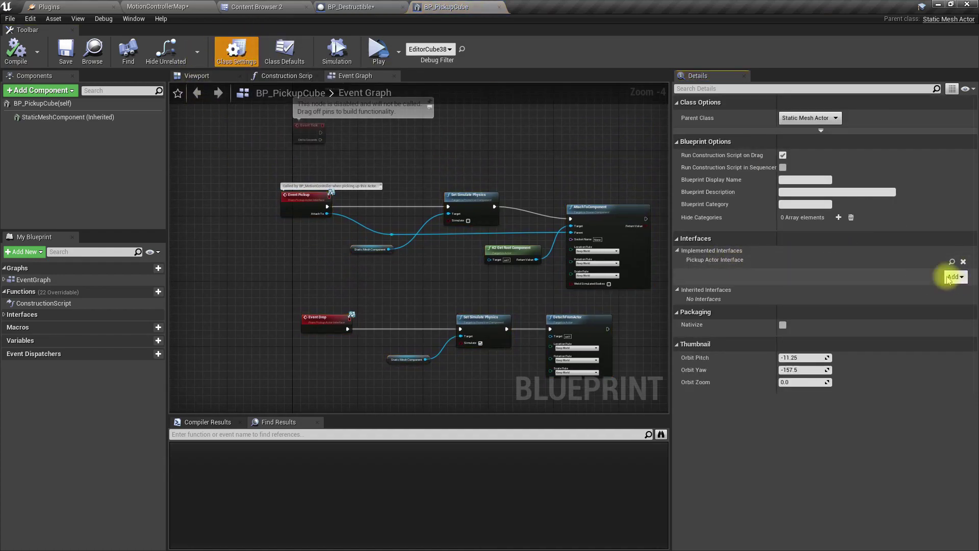
pyautogui.click(346, 7)
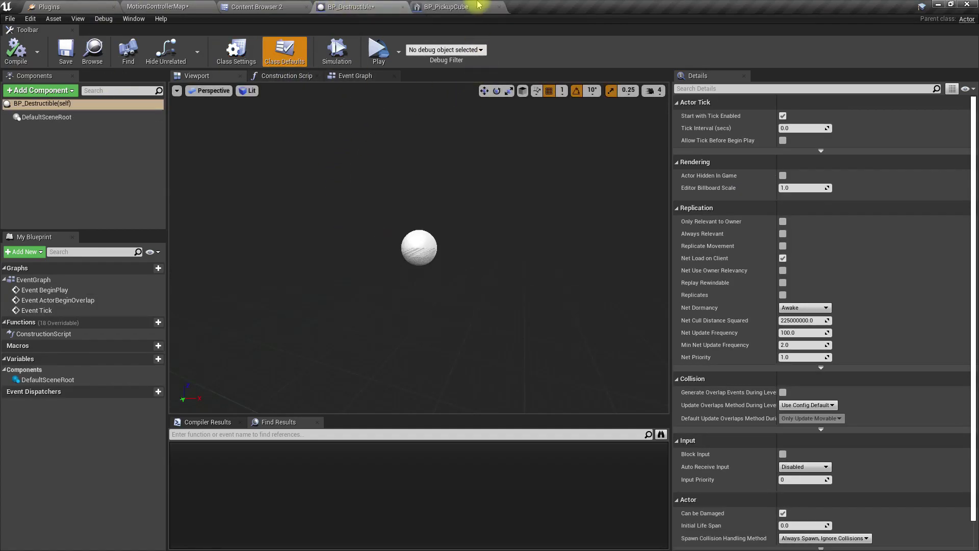
pyautogui.click(448, 6)
pyautogui.click(321, 5)
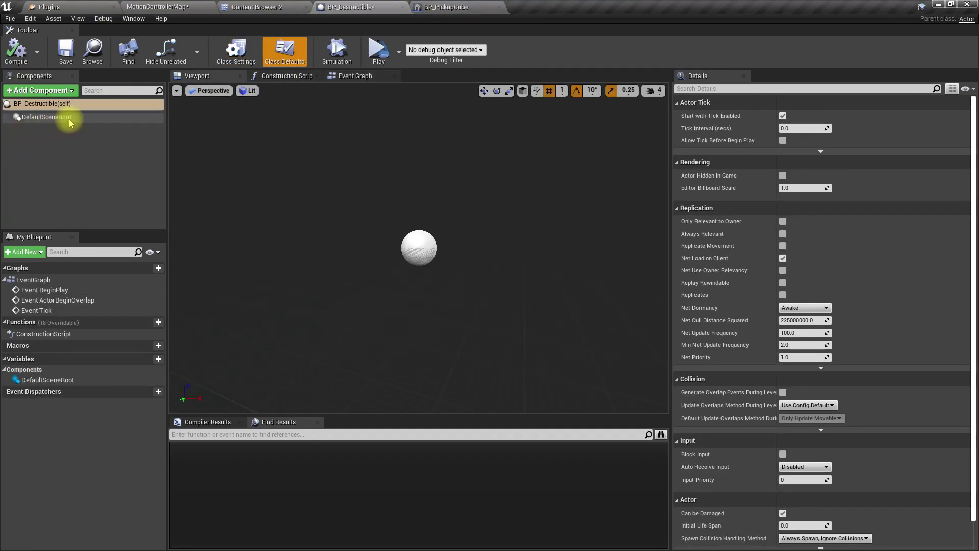
# - Add PickupActorInterface to BP_Destructible's implemented interfaces in its class settings
pyautogui.click(235, 50)
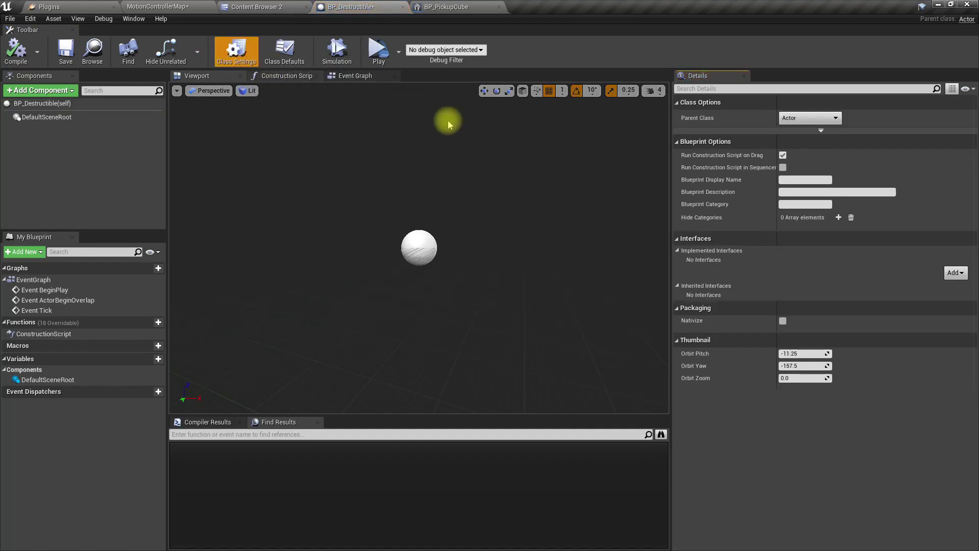
pyautogui.click(953, 273)
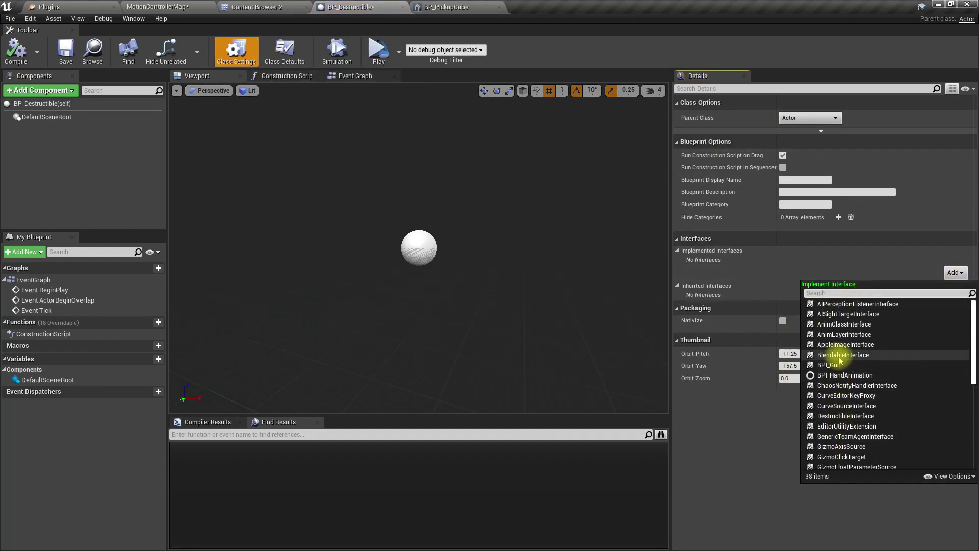
pyautogui.scroll(-4, 831, 428)
pyautogui.scroll(-3, 829, 430)
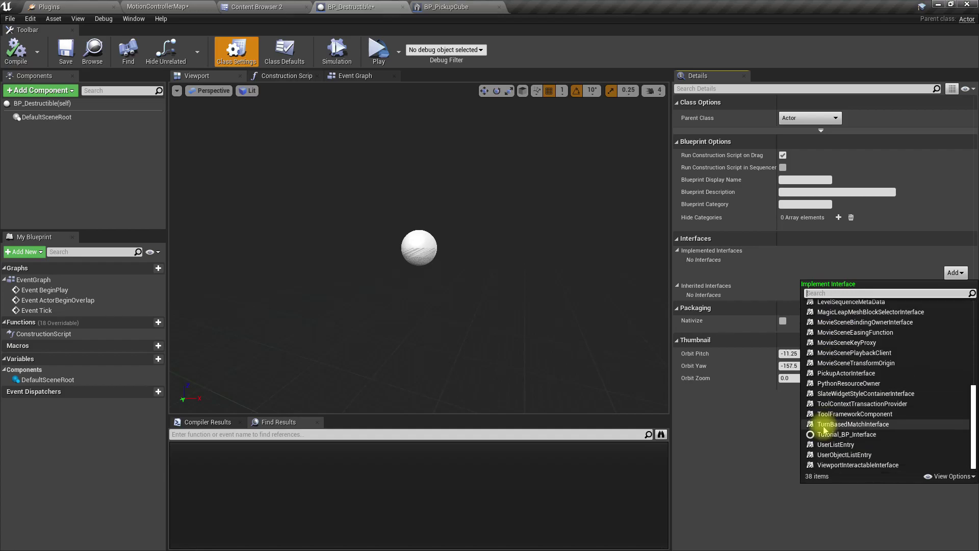
pyautogui.click(835, 375)
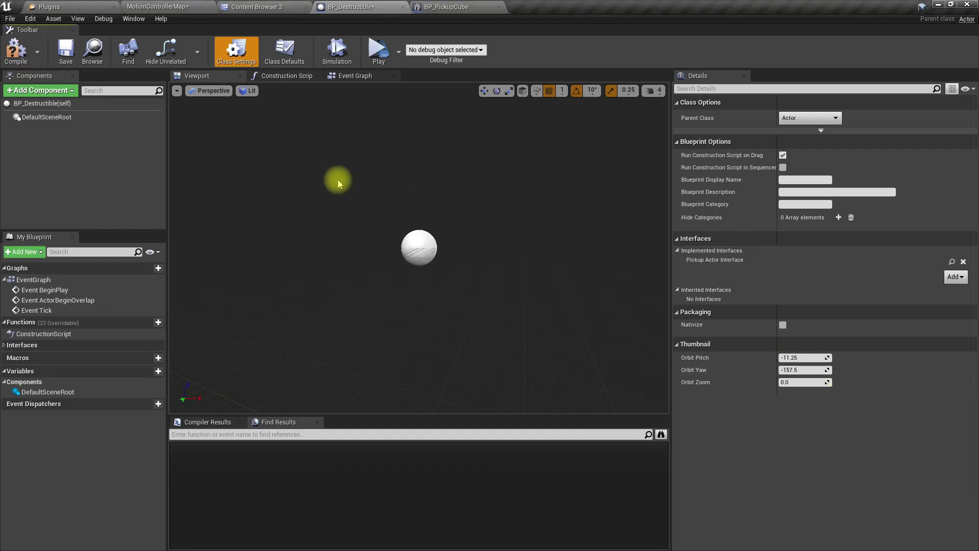
# - Paste the copied event nodes into BP_Destructible's Event Graph and place them below the disabled default events
pyautogui.click(356, 75)
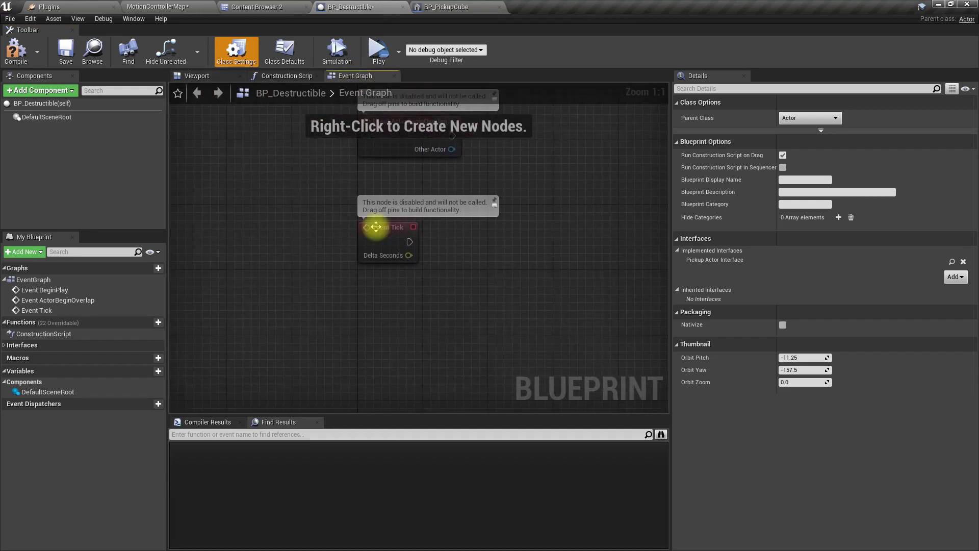
pyautogui.hotkey('ctrl', 'v')
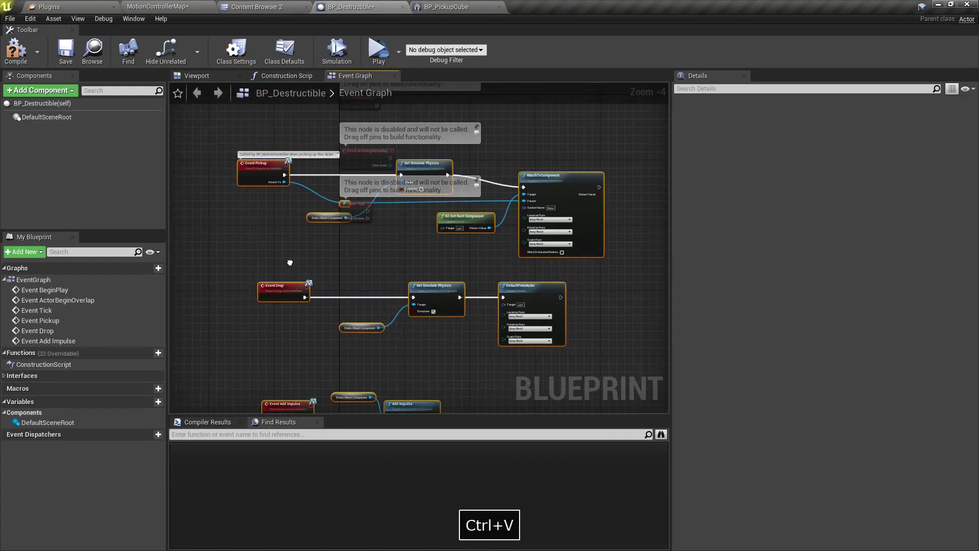
pyautogui.moveTo(283, 204); pyautogui.dragTo(391, 292)
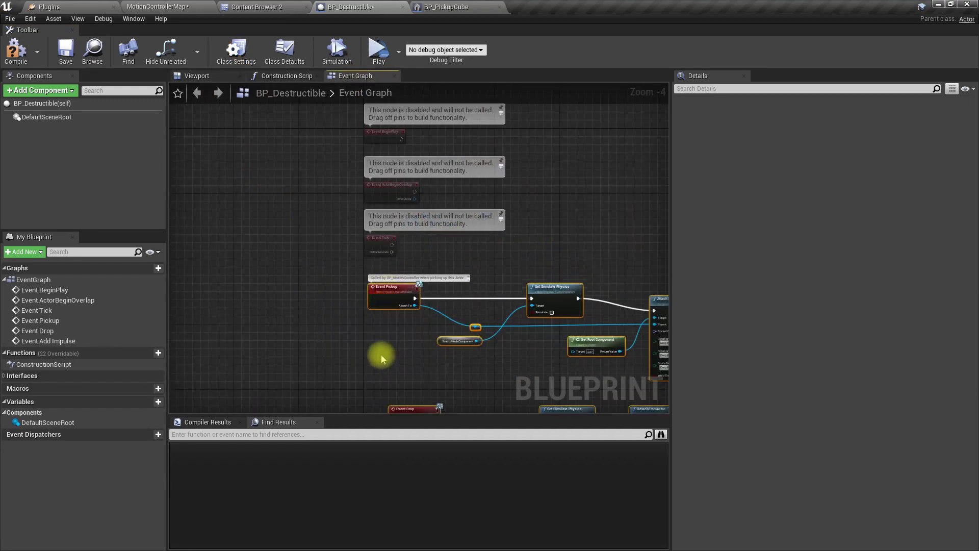
pyautogui.moveTo(382, 353); pyautogui.dragTo(306, 250, button='right')
pyautogui.scroll(2, 305, 248)
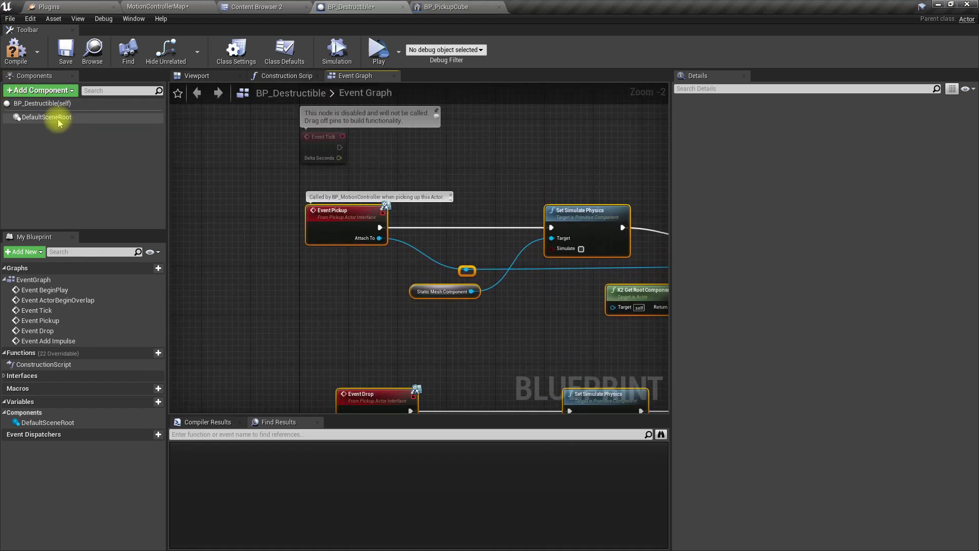
# - Add the bottle_DM destructible mesh from Models/Bottle to BP_Destructible as its root component and view it
pyautogui.click(252, 6)
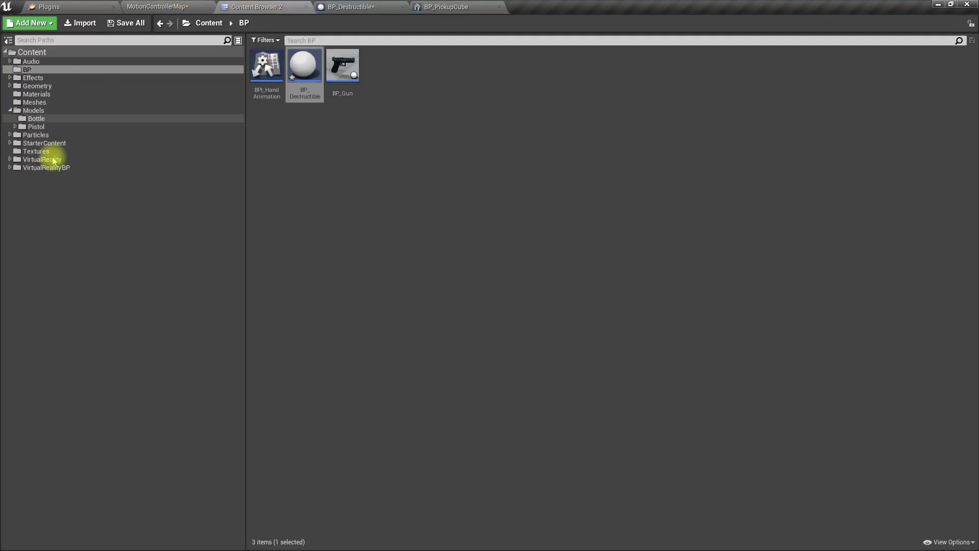
pyautogui.click(36, 119)
pyautogui.moveTo(305, 66); pyautogui.dragTo(35, 116)
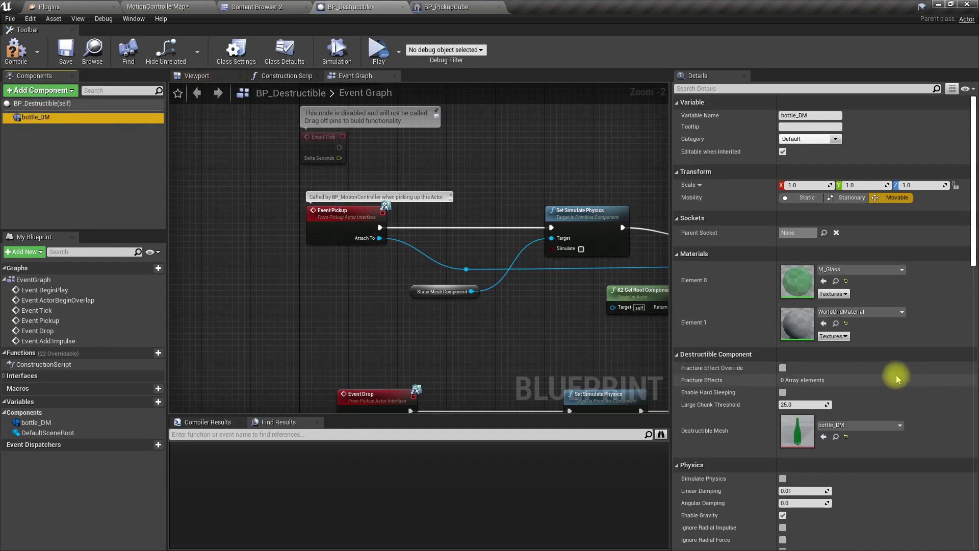
pyautogui.click(223, 74)
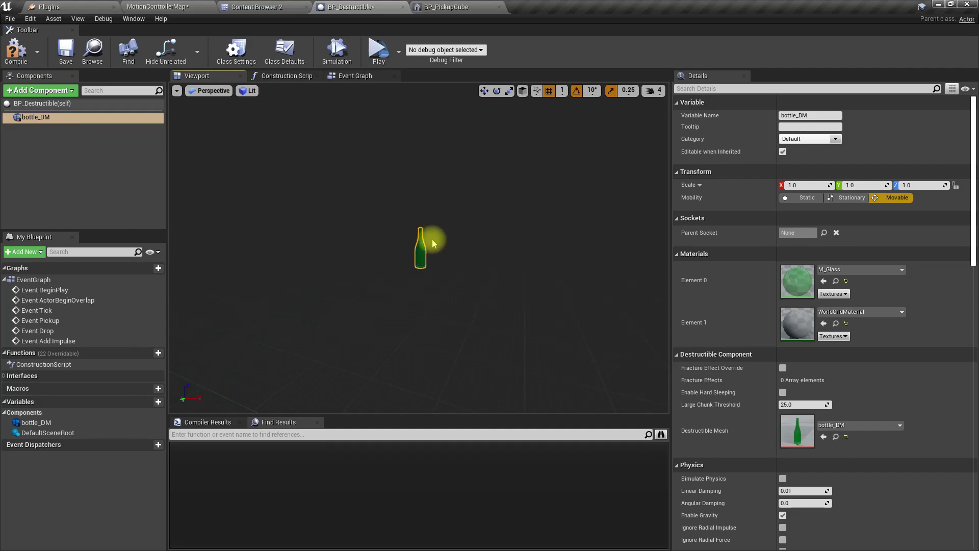
# - Connect a Bottle DM reference to Event Pickup's Set Simulate Physics target and delete the old Static Mesh Component node
pyautogui.click(341, 77)
pyautogui.moveTo(408, 214); pyautogui.dragTo(324, 215, button='right')
pyautogui.moveTo(37, 116); pyautogui.dragTo(500, 125)
pyautogui.moveTo(331, 196); pyautogui.dragTo(372, 219)
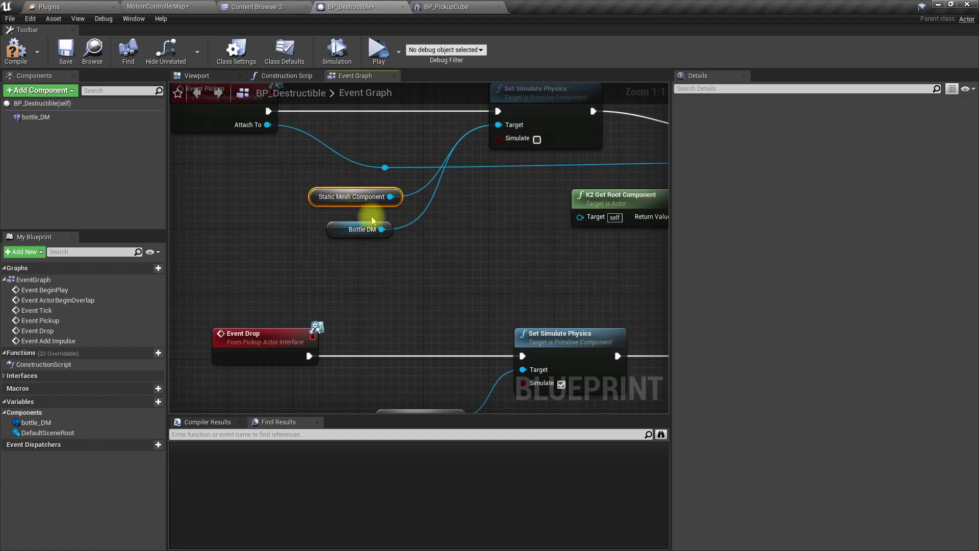
pyautogui.press('Delete')
# - Replace the Static Mesh Component reference on Event Drop's Set Simulate Physics target with a Bottle DM reference
pyautogui.moveTo(405, 291); pyautogui.dragTo(372, 202, button='right')
pyautogui.scroll(-1, 372, 201)
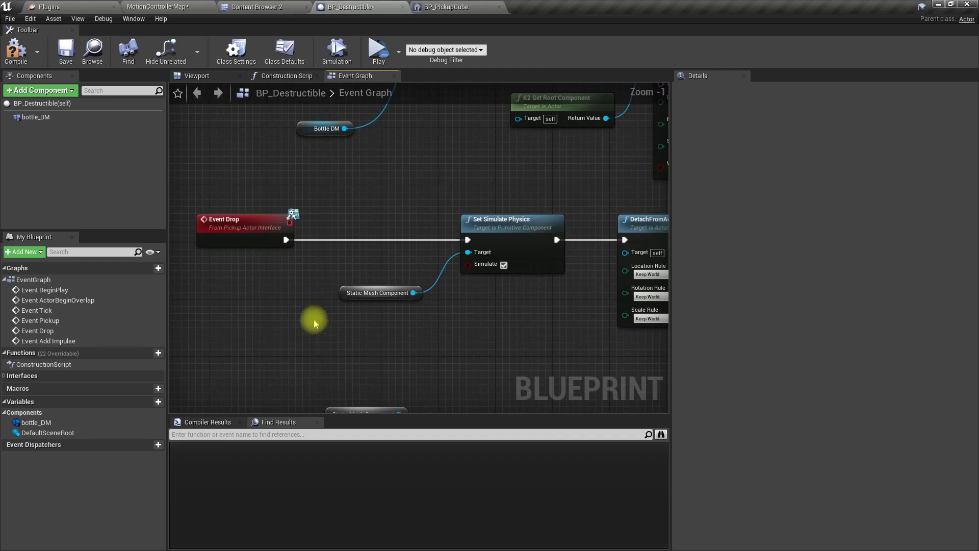
pyautogui.rightClick(339, 292)
pyautogui.click(341, 299)
pyautogui.press('Delete')
pyautogui.moveTo(35, 116); pyautogui.dragTo(492, 266)
pyautogui.moveTo(424, 309); pyautogui.dragTo(341, 280, button='right')
pyautogui.hotkey('ctrl', 'z')
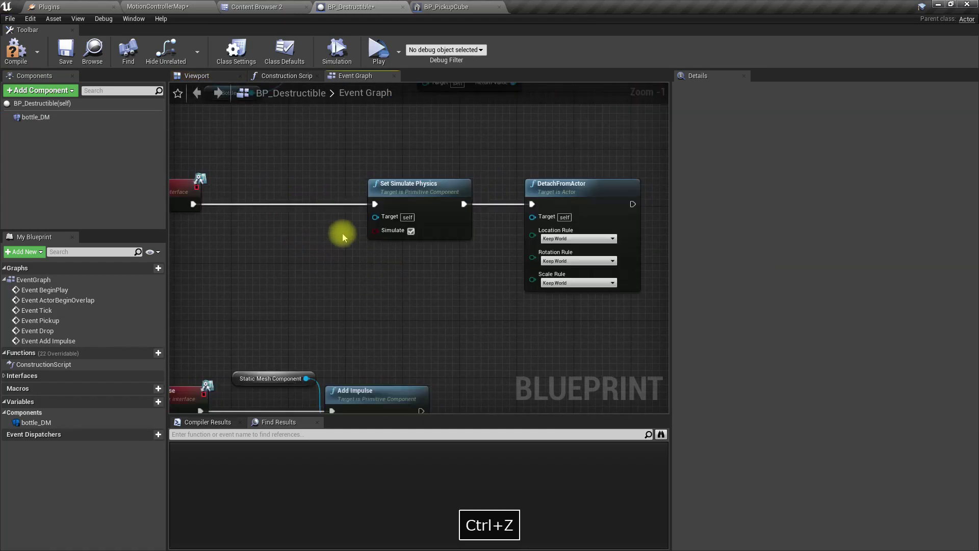
pyautogui.hotkey('ctrl', 'z')
pyautogui.hotkey('ctrl', 'y')
pyautogui.hotkey('ctrl', 'y')
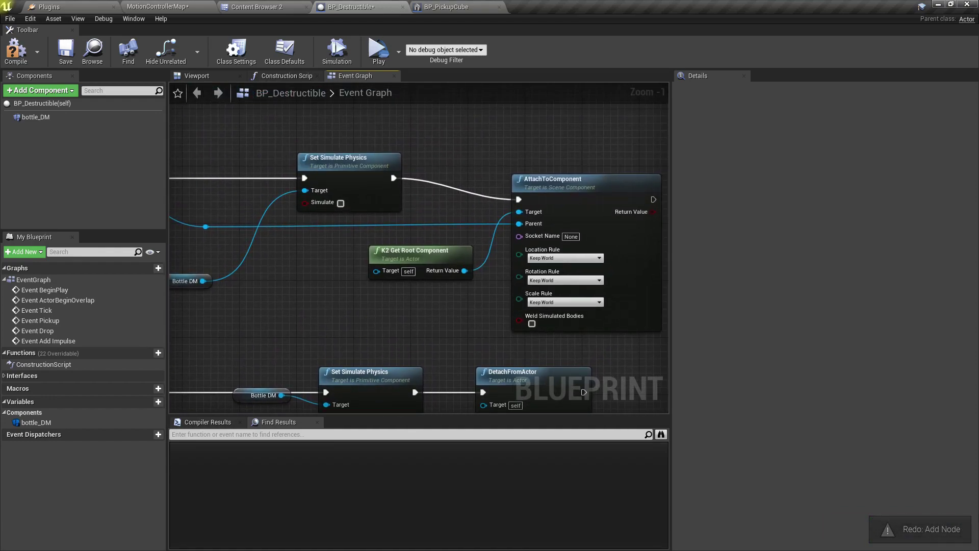
# - Replace the Static Mesh Component reference on the Add Impulse target with Bottle DM, move it below the nodes, and compile the Blueprint
pyautogui.click(404, 198)
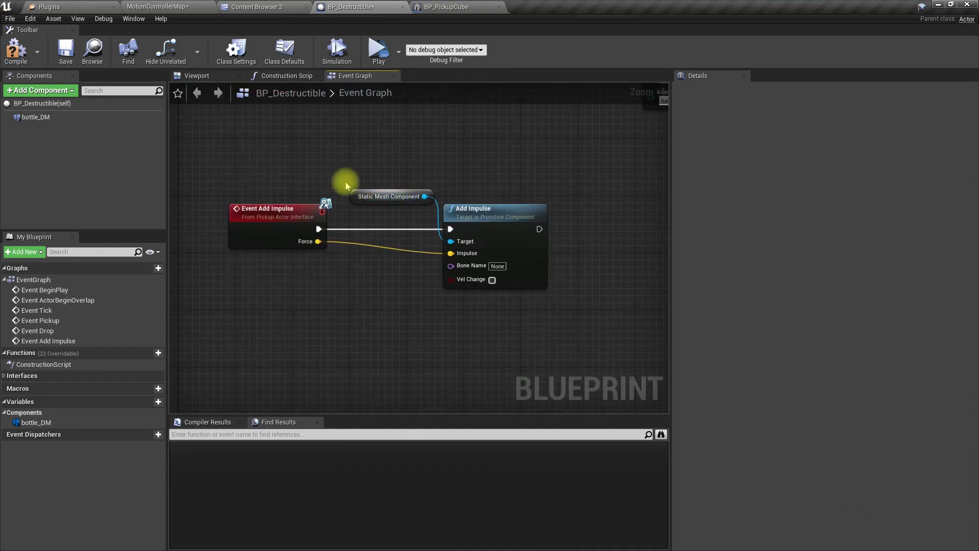
pyautogui.moveTo(341, 182); pyautogui.dragTo(371, 211)
pyautogui.press('Delete')
pyautogui.moveTo(23, 117); pyautogui.dragTo(452, 243)
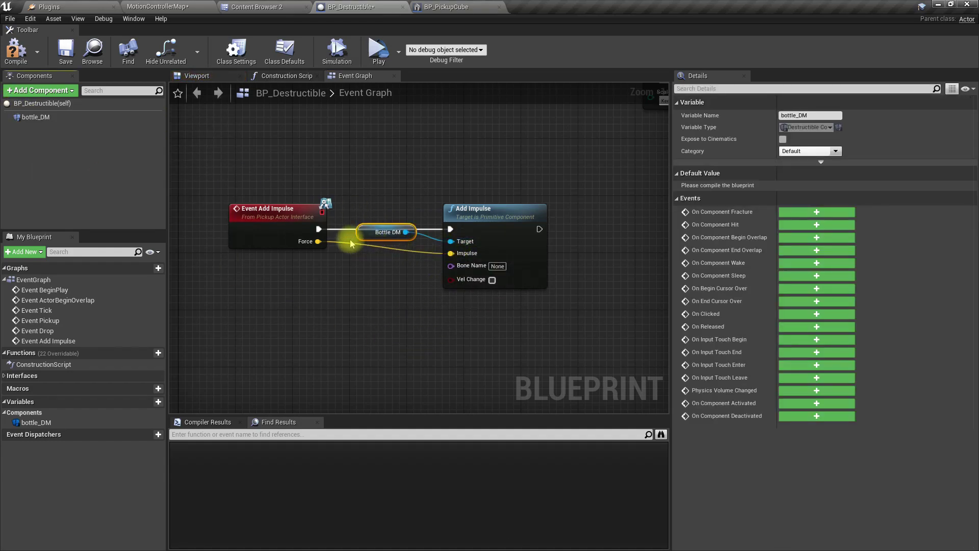
pyautogui.moveTo(365, 233); pyautogui.dragTo(332, 290)
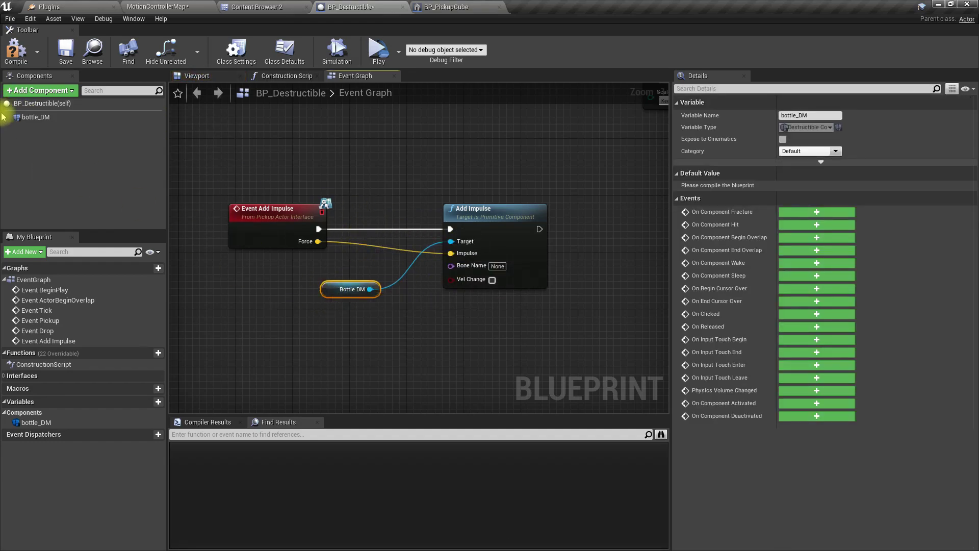
pyautogui.click(18, 55)
# - Examine the bottle_DM component's destructible, physics and collision properties
pyautogui.click(36, 117)
pyautogui.scroll(-5, 841, 356)
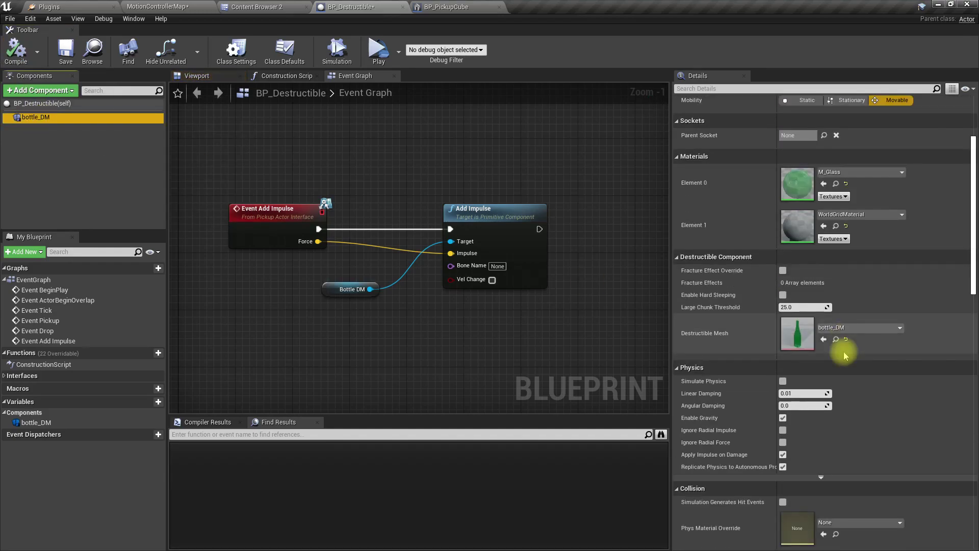
pyautogui.scroll(-5, 844, 356)
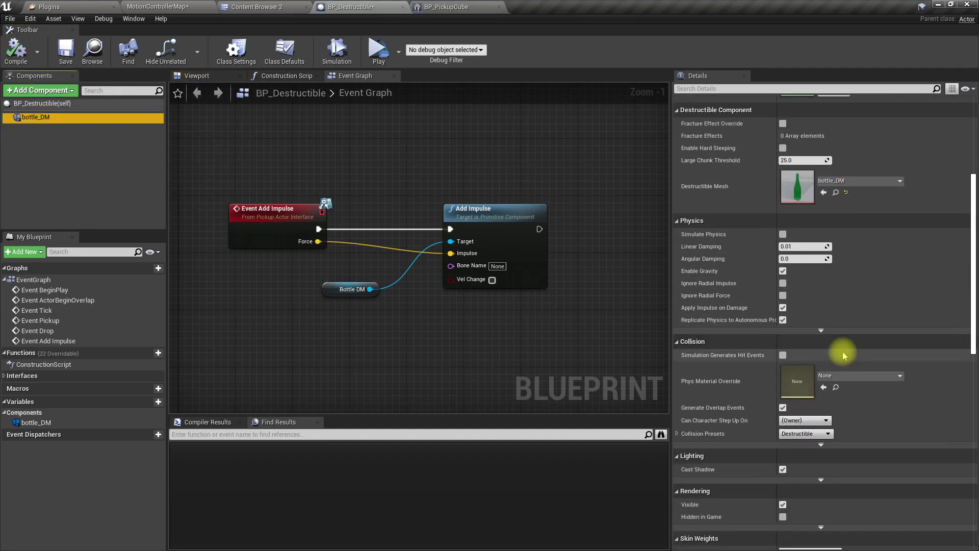
pyautogui.scroll(-3, 834, 349)
pyautogui.scroll(3, 830, 343)
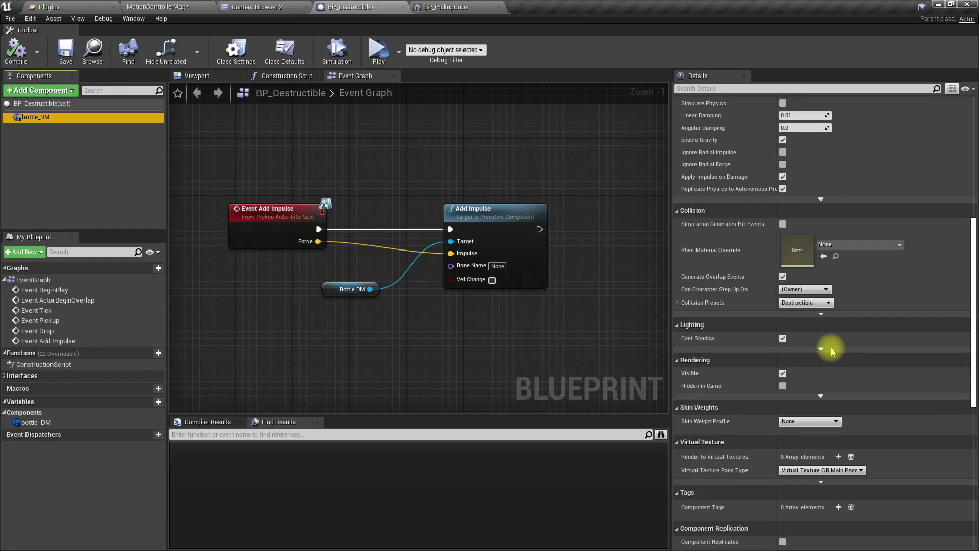
pyautogui.scroll(4, 736, 334)
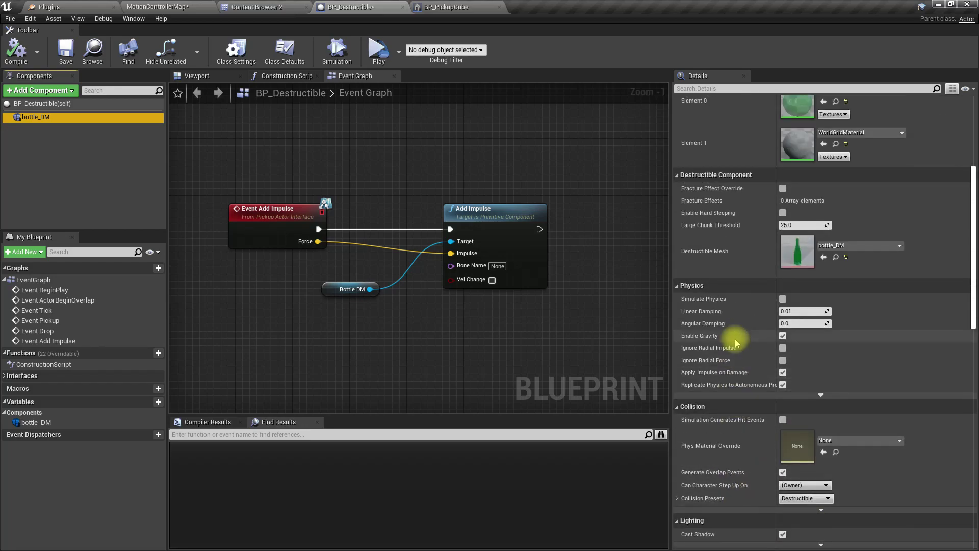
# - Place the BP_Destructible Blueprint on the table beside the gun in MotionControllerMap and playtest the level
pyautogui.scroll(1, 736, 340)
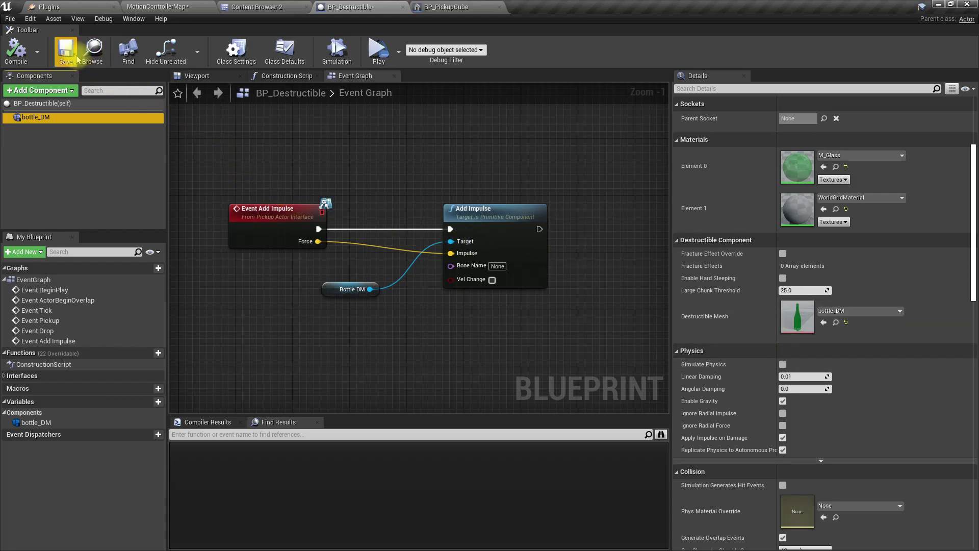
pyautogui.click(152, 6)
pyautogui.moveTo(394, 212); pyautogui.dragTo(394, 211)
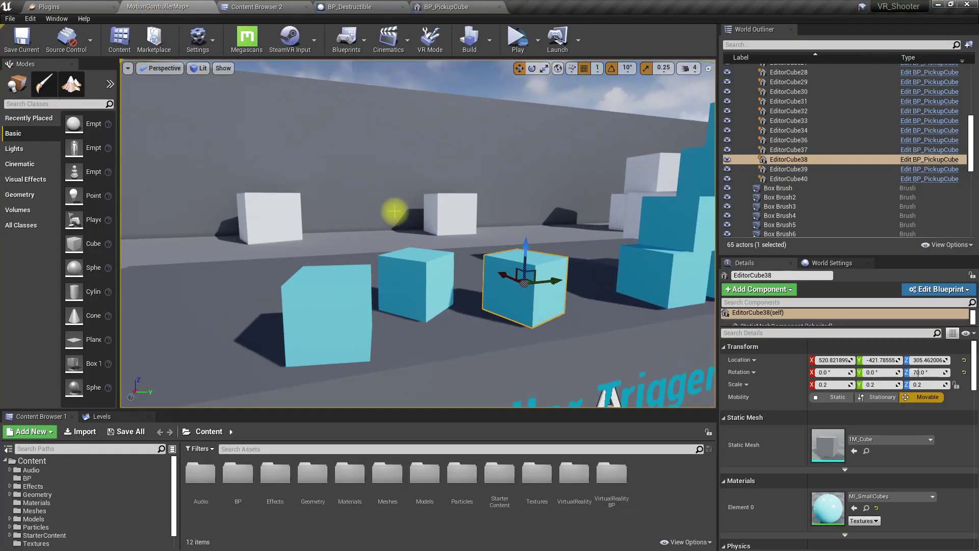
pyautogui.moveTo(395, 211); pyautogui.dragTo(372, 171)
pyautogui.click(456, 6)
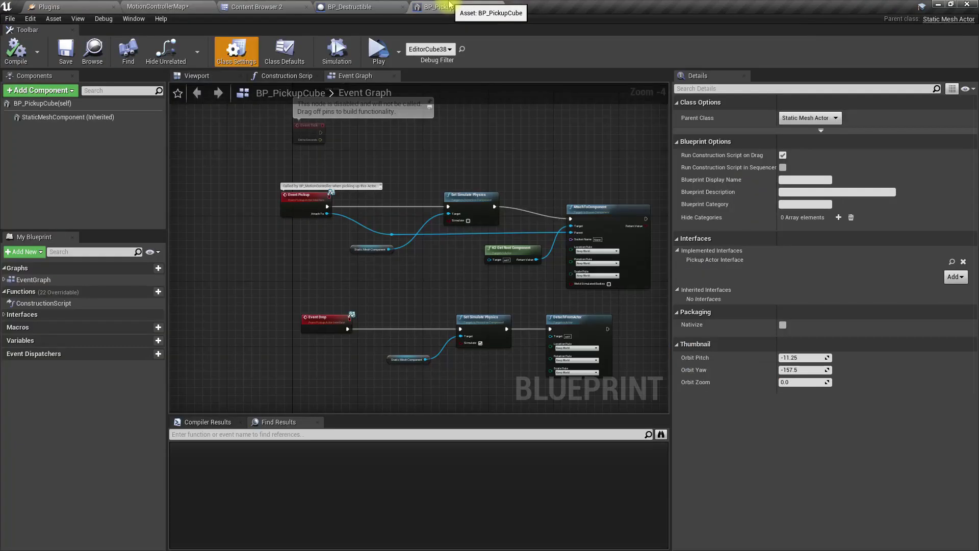
pyautogui.click(357, 6)
pyautogui.click(91, 51)
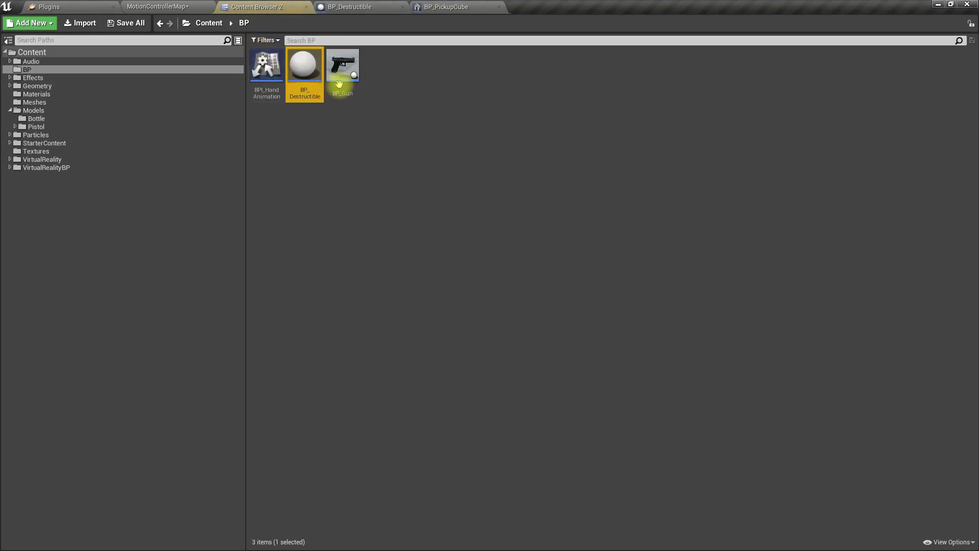
pyautogui.moveTo(321, 71); pyautogui.dragTo(370, 271)
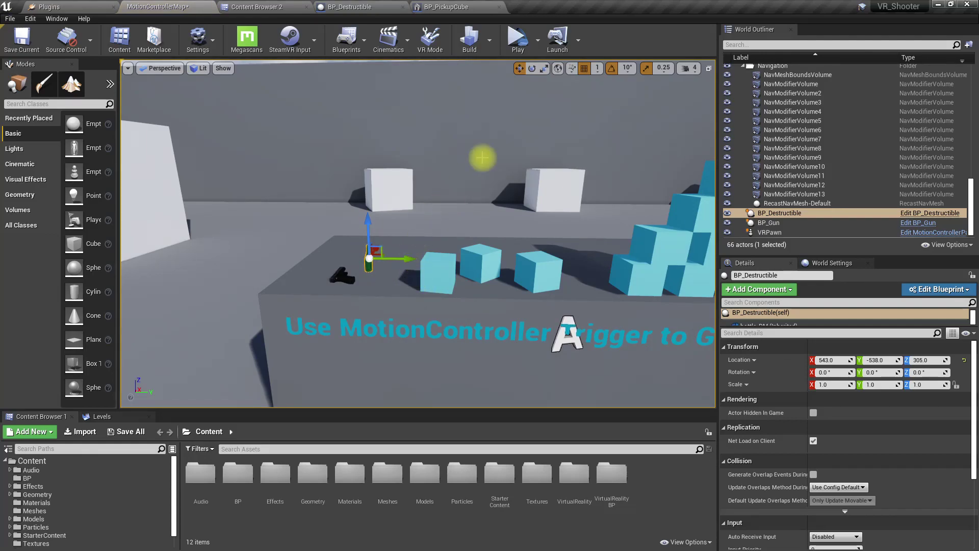
pyautogui.click(518, 39)
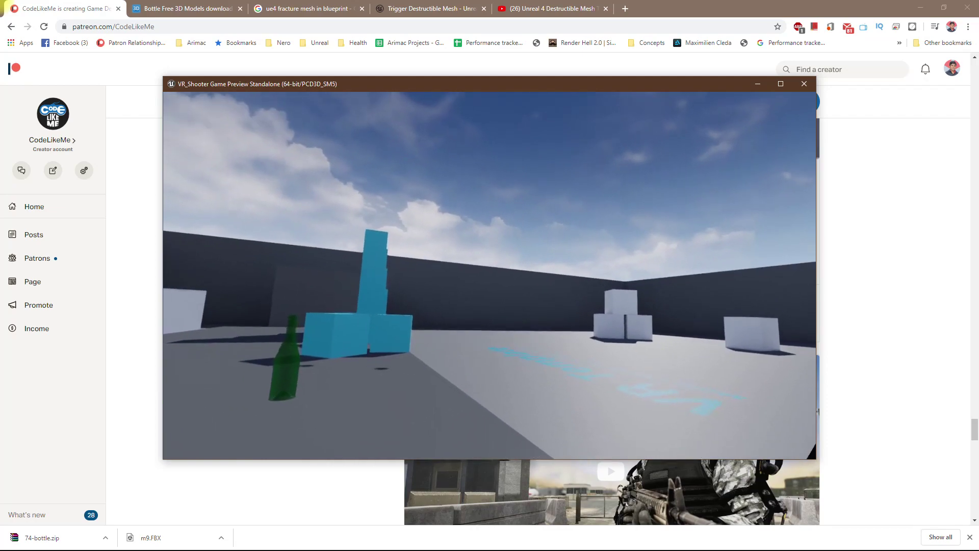
pyautogui.press('Escape')
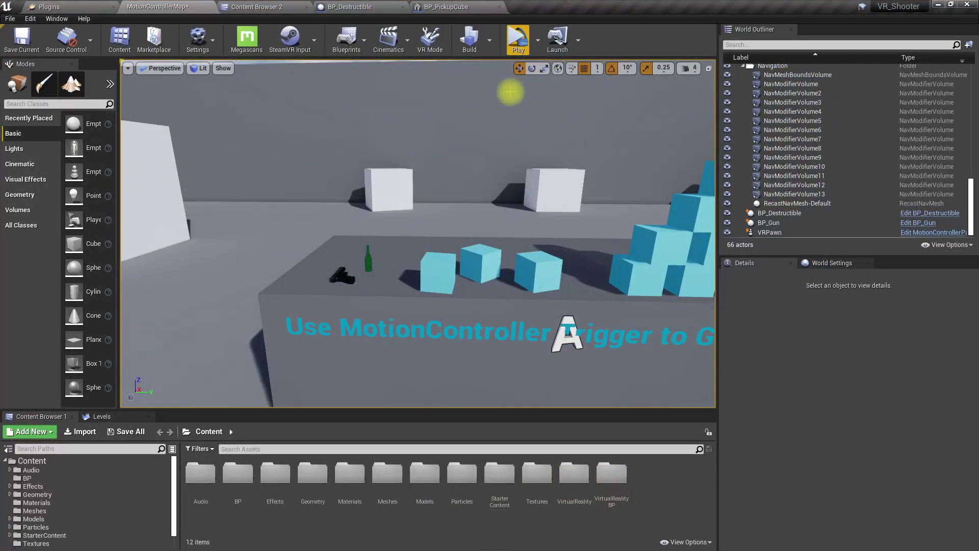
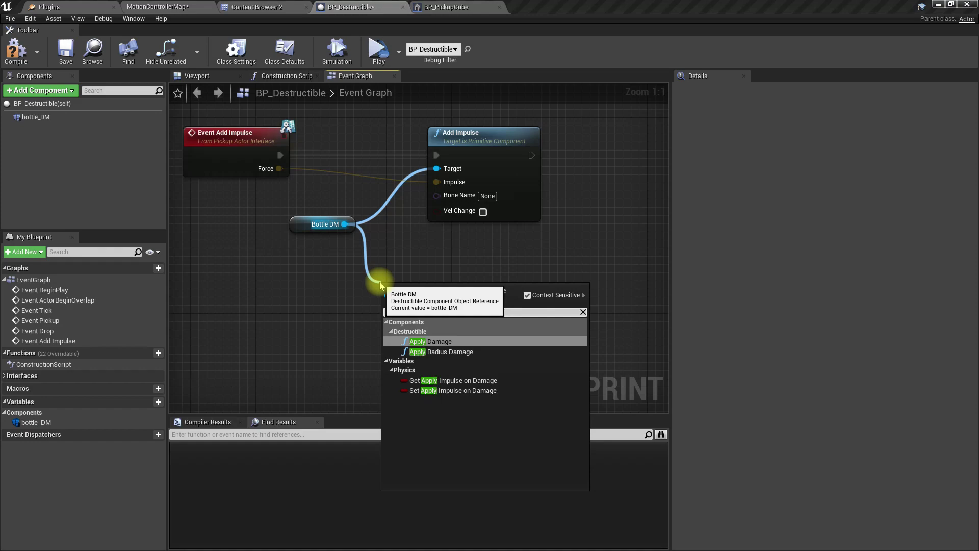
# - Add an Apply Damage node targeting Bottle DM in BP_Destructible and reroute Event Add Impulse's execution to it
pyautogui.press('Return')
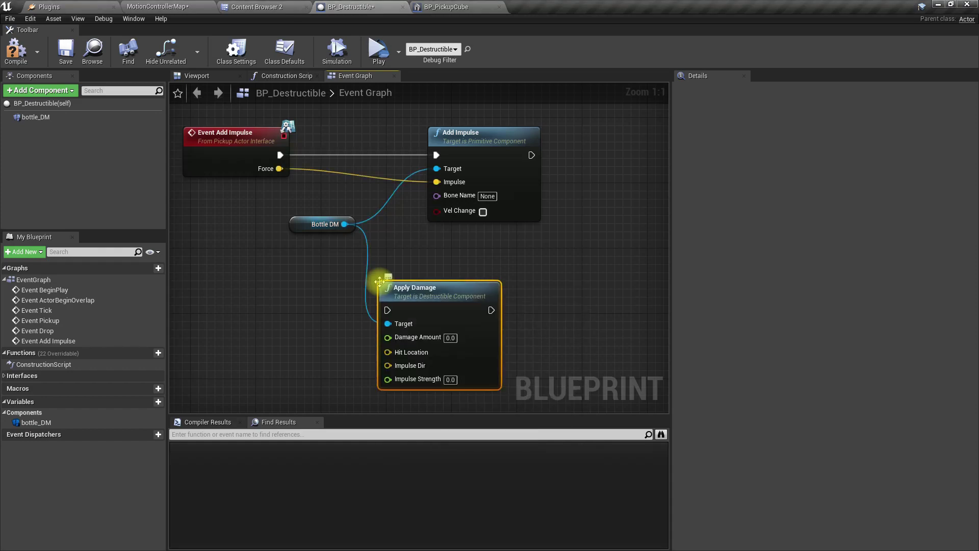
pyautogui.moveTo(430, 309); pyautogui.dragTo(477, 269)
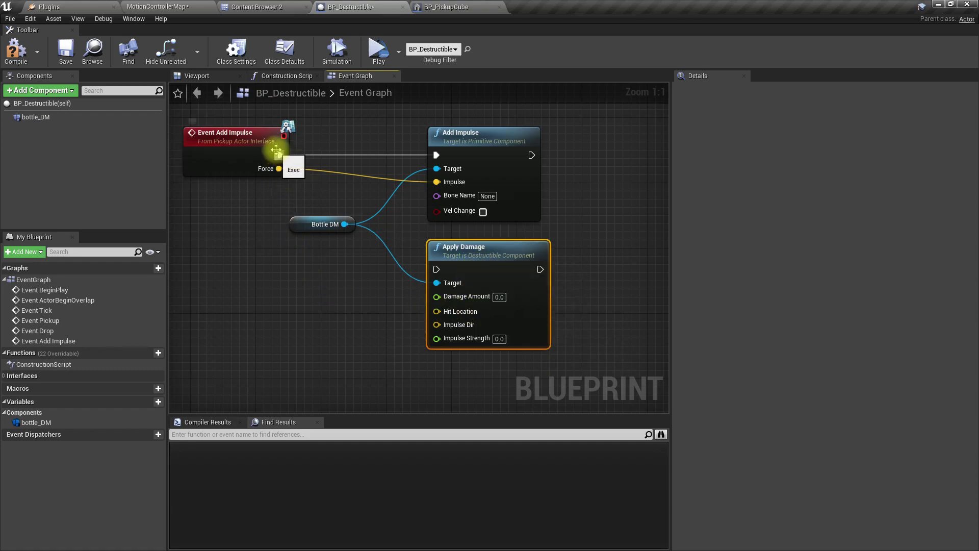
pyautogui.moveTo(276, 150); pyautogui.dragTo(438, 271)
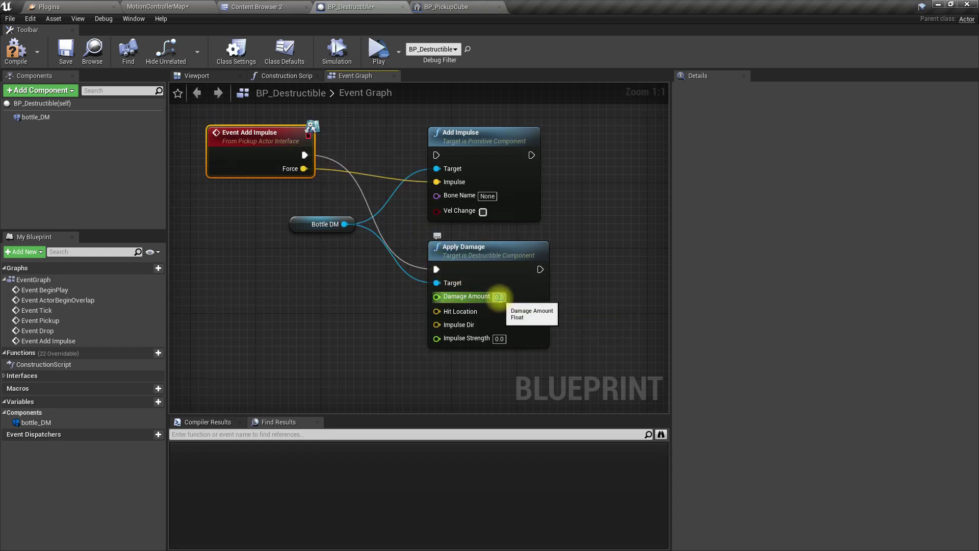
# - Set Apply Damage's Damage Amount and Impulse Strength to 100, and connect the event's Force to Impulse Dir
pyautogui.click(503, 296)
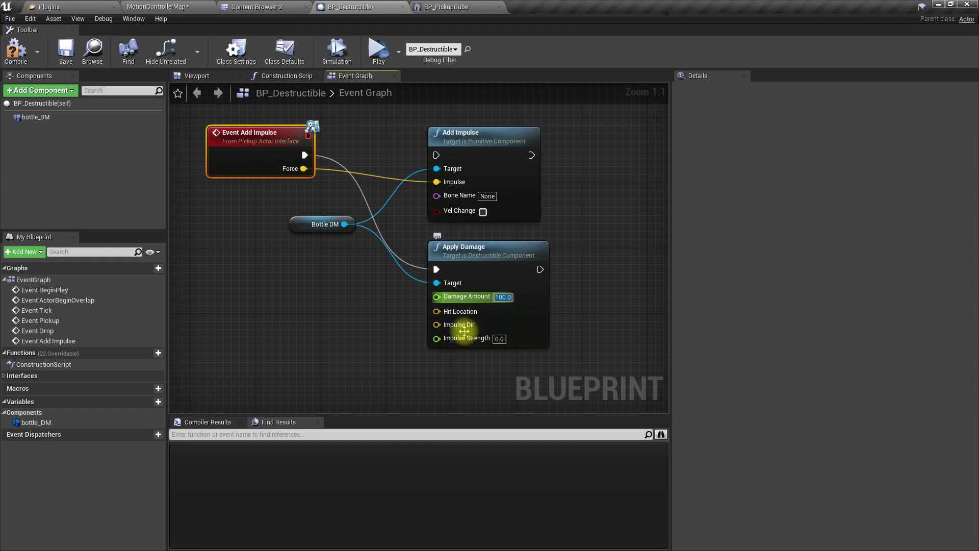
pyautogui.click(500, 338)
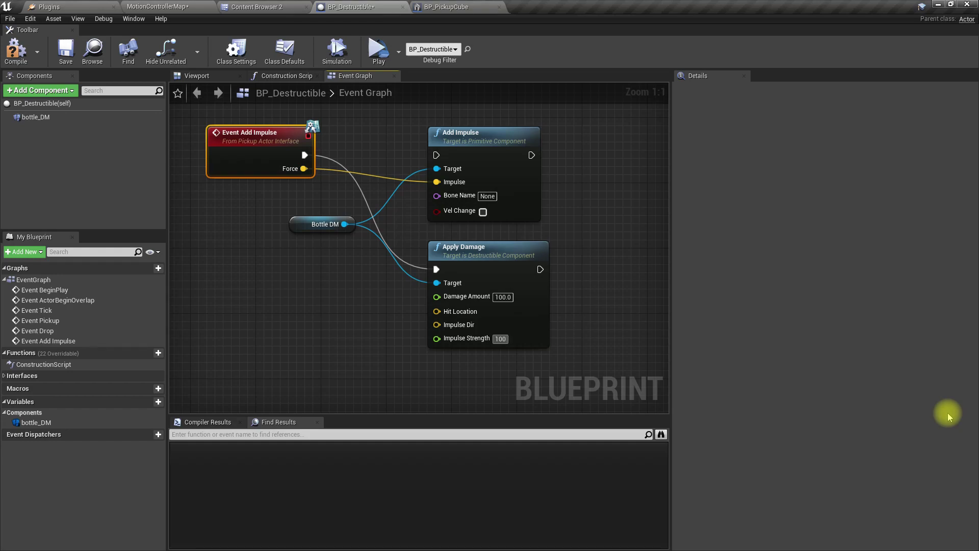
pyautogui.moveTo(437, 325); pyautogui.dragTo(304, 171)
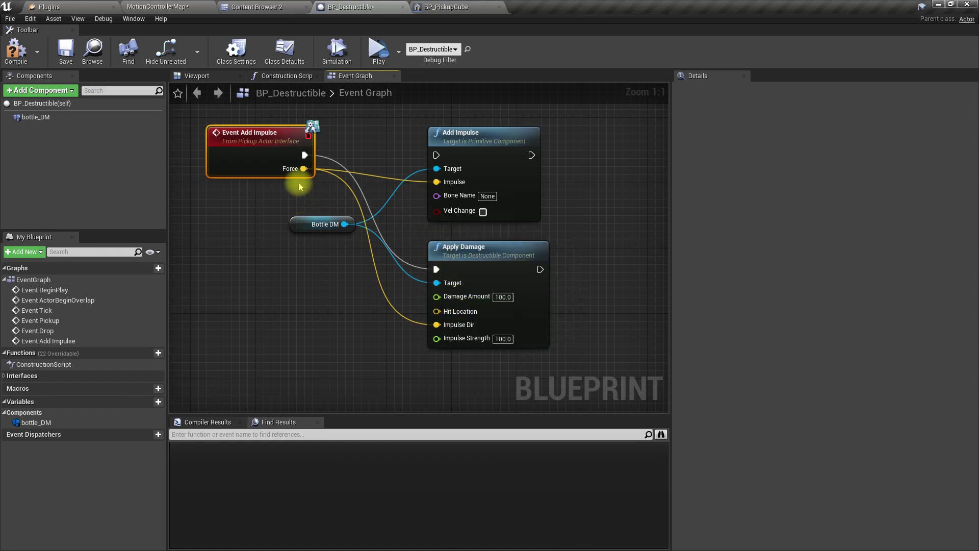
# - Feed a GetActorLocation node into Apply Damage's Hit Location, place it clear of the other nodes, then save everything and compile
pyautogui.moveTo(436, 311); pyautogui.dragTo(329, 313)
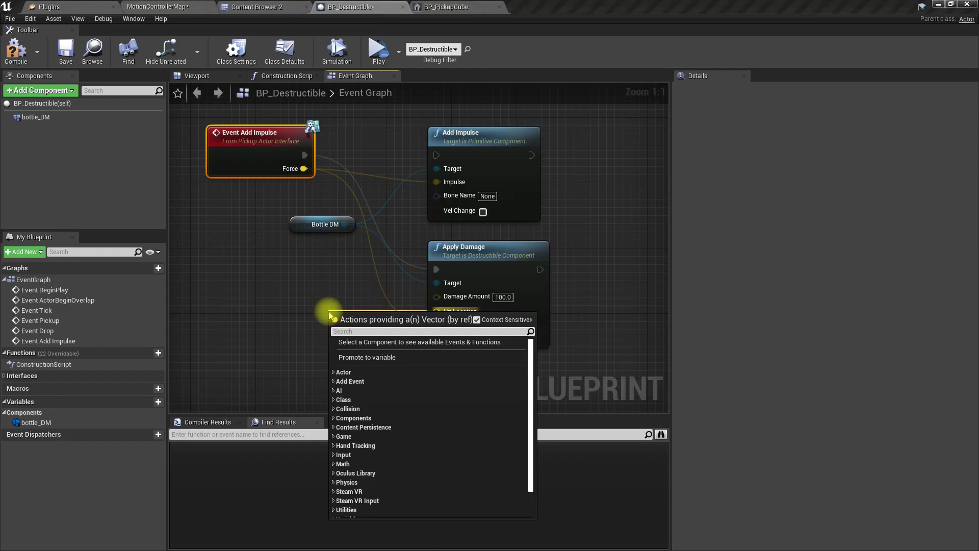
pyautogui.write('get actor loca')
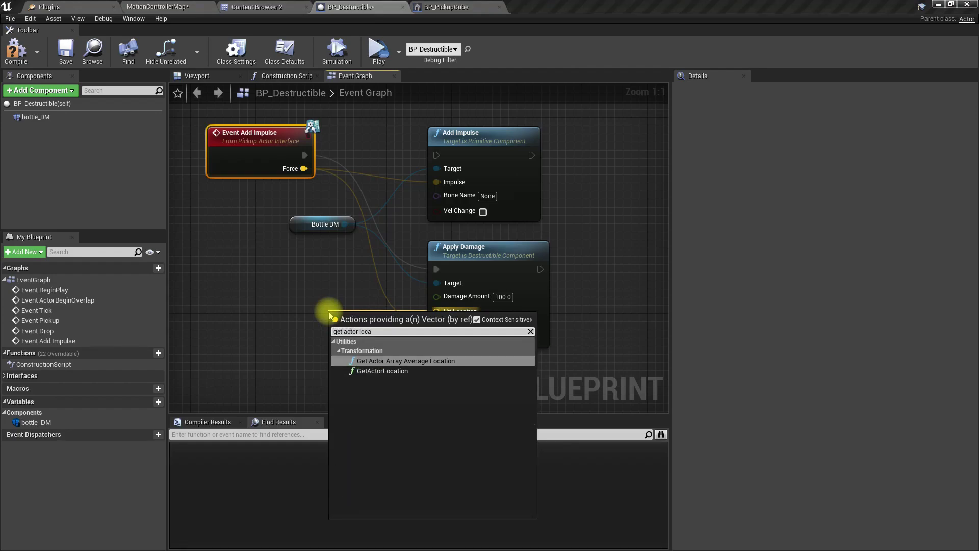
pyautogui.press('Down')
pyautogui.press('Return')
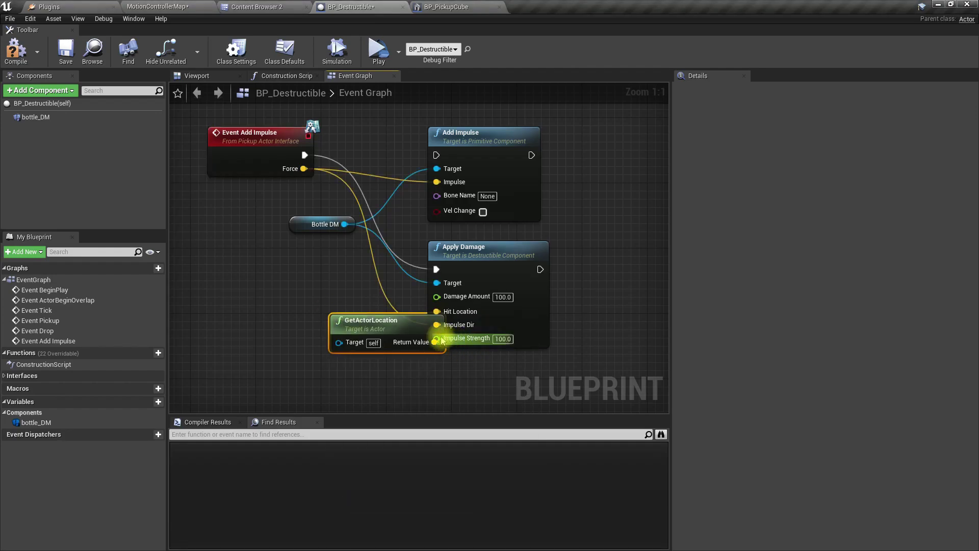
pyautogui.moveTo(400, 331); pyautogui.dragTo(302, 306)
pyautogui.hotkey('ctrl', 'shift', 's')
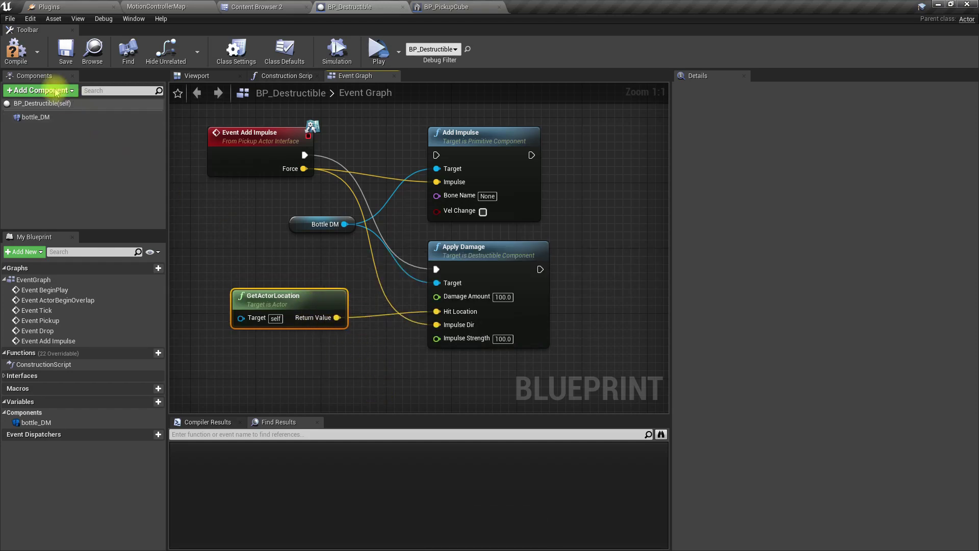
pyautogui.click(15, 51)
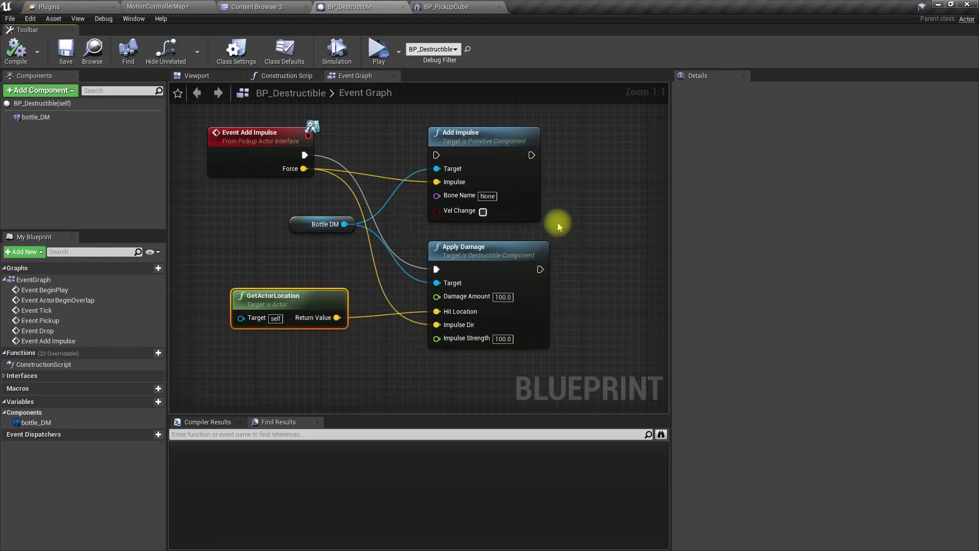
# - Playtest MotionControllerMap to check how the bottle reacts to gunfire, then end the play session
pyautogui.moveTo(594, 214); pyautogui.dragTo(559, 234, button='right')
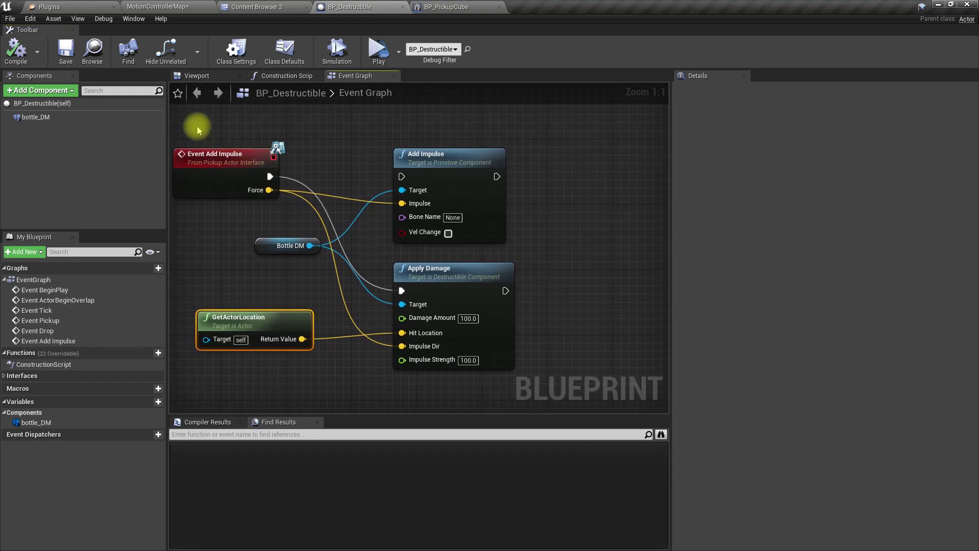
pyautogui.click(173, 6)
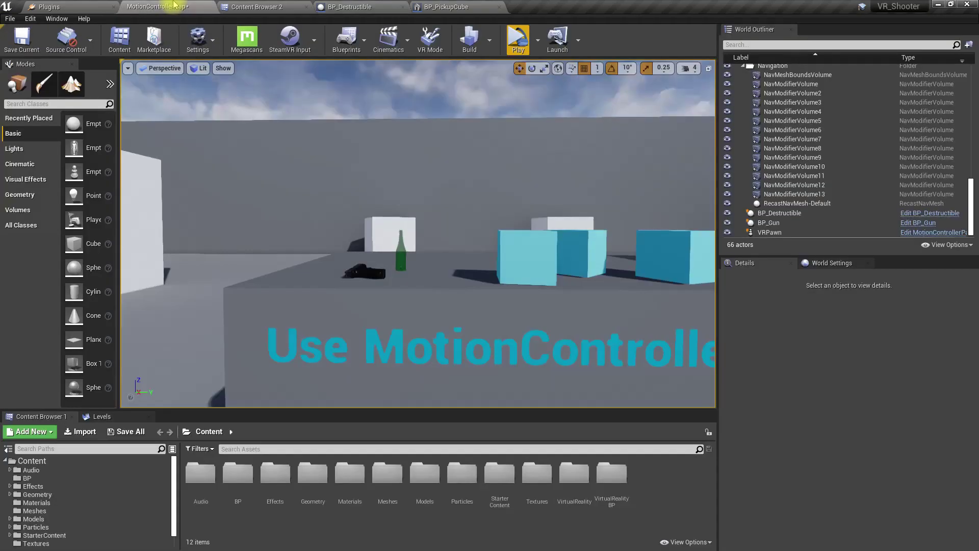
pyautogui.moveTo(341, 134); pyautogui.dragTo(341, 135)
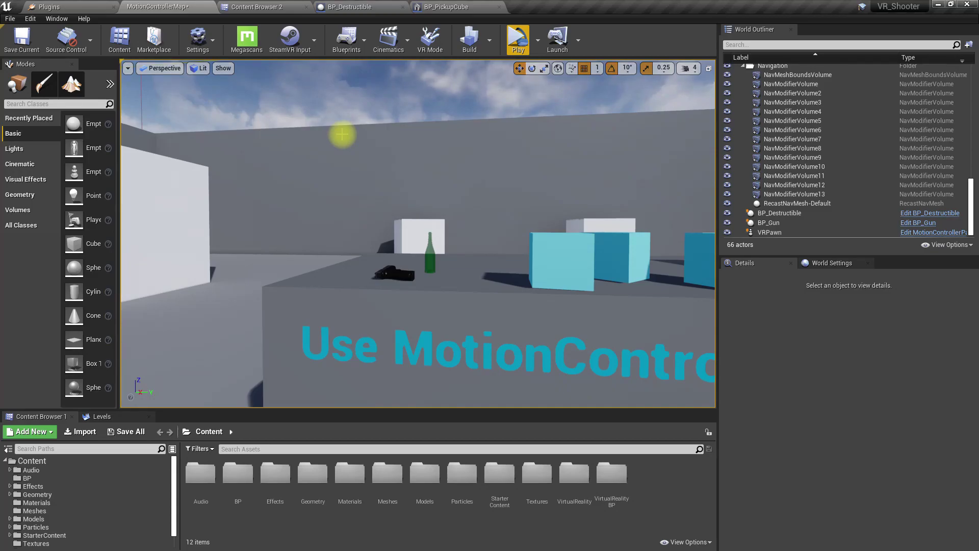
pyautogui.hotkey('alt', 'p')
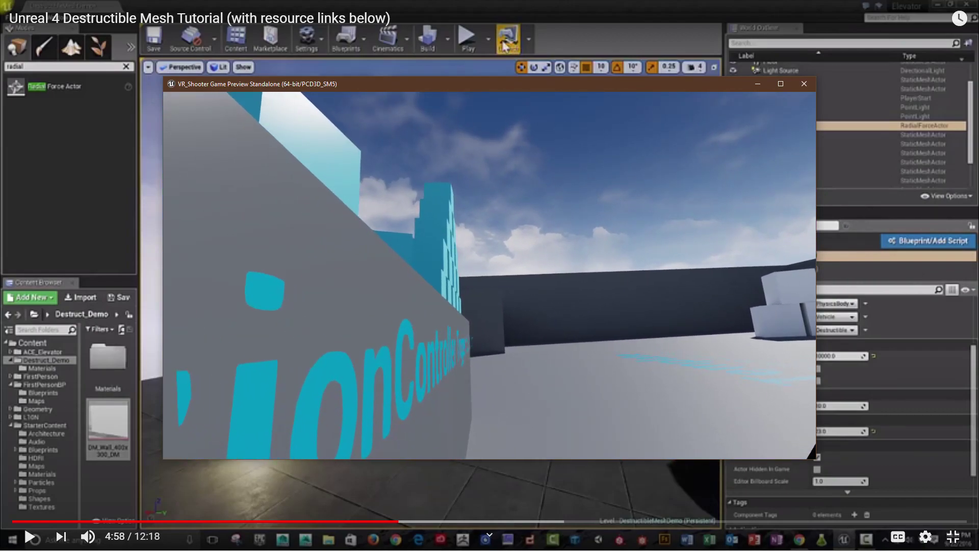
pyautogui.press('Escape')
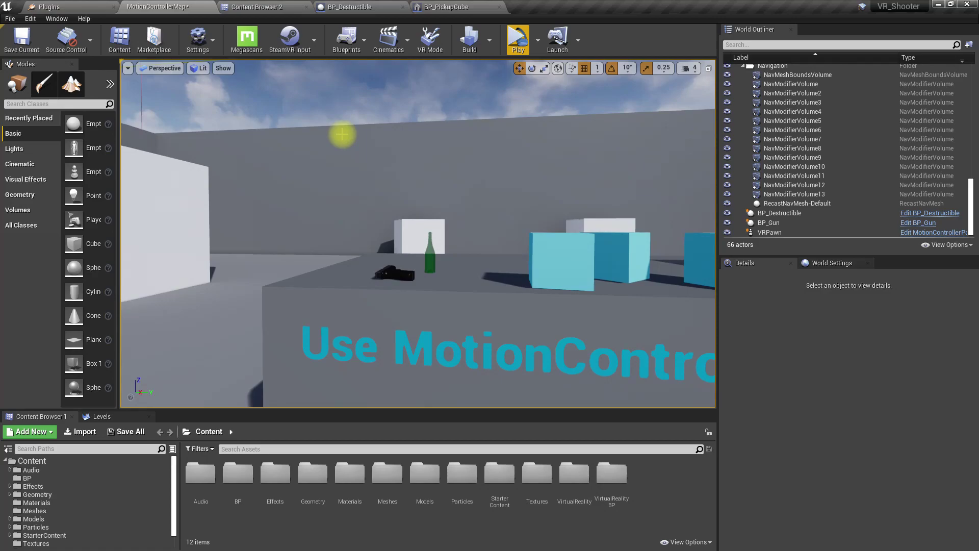
pyautogui.press('a')
pyautogui.moveTo(361, 239); pyautogui.dragTo(361, 240, button='right')
pyautogui.moveTo(494, 272); pyautogui.dragTo(489, 272, button='right')
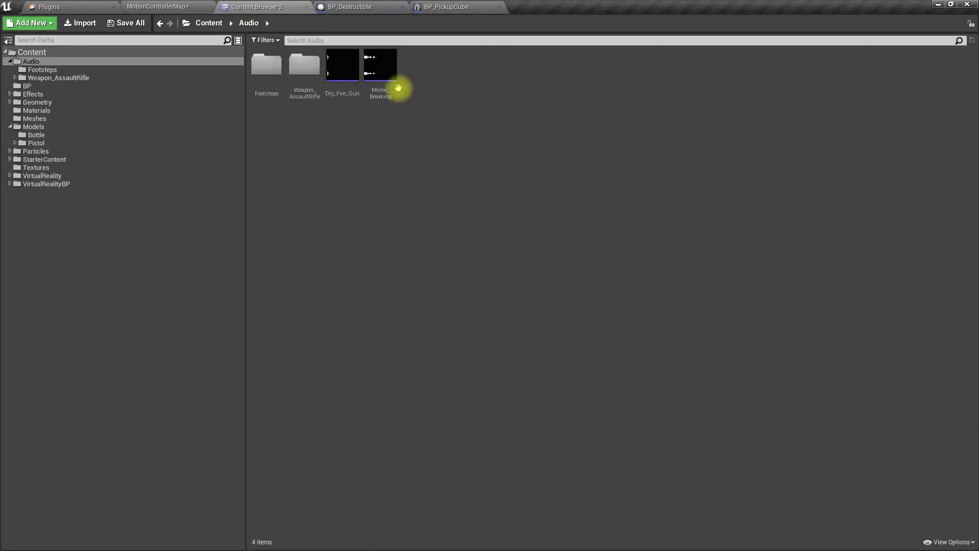
# - Assign the Loud_gunshot attenuation to the Mirror_Breaking sound wave in the Audio folder and save all
pyautogui.moveTo(379, 66)
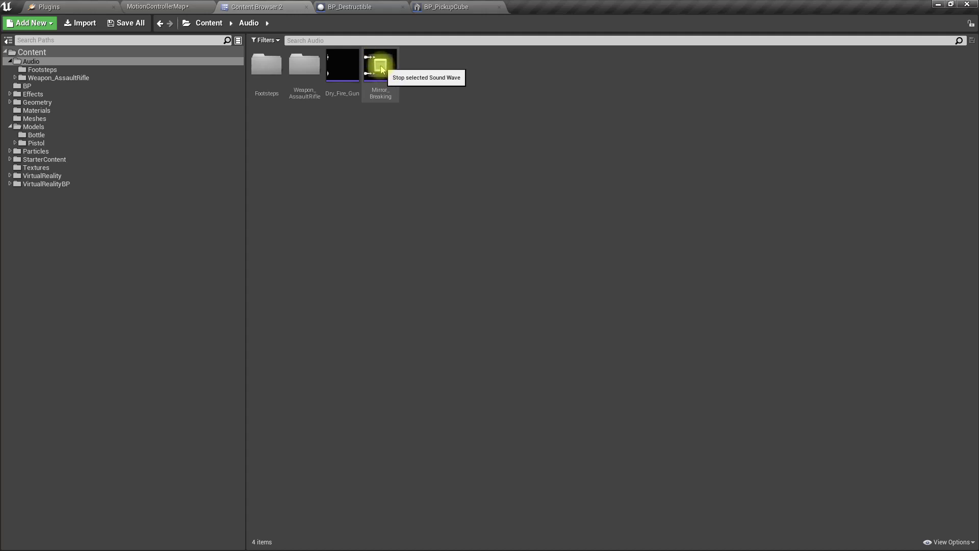
pyautogui.doubleClick(381, 68)
pyautogui.scroll(-6, 405, 229)
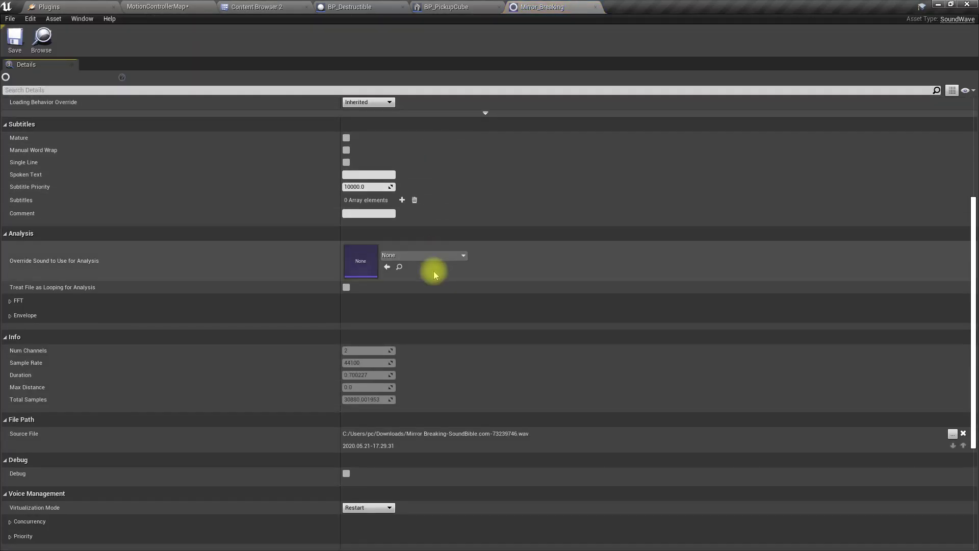
pyautogui.scroll(-6, 434, 271)
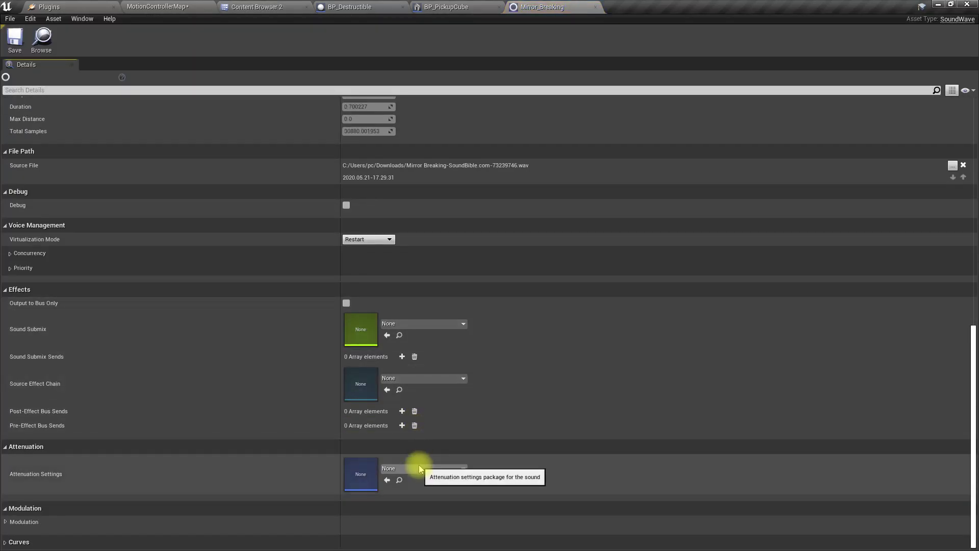
pyautogui.click(419, 466)
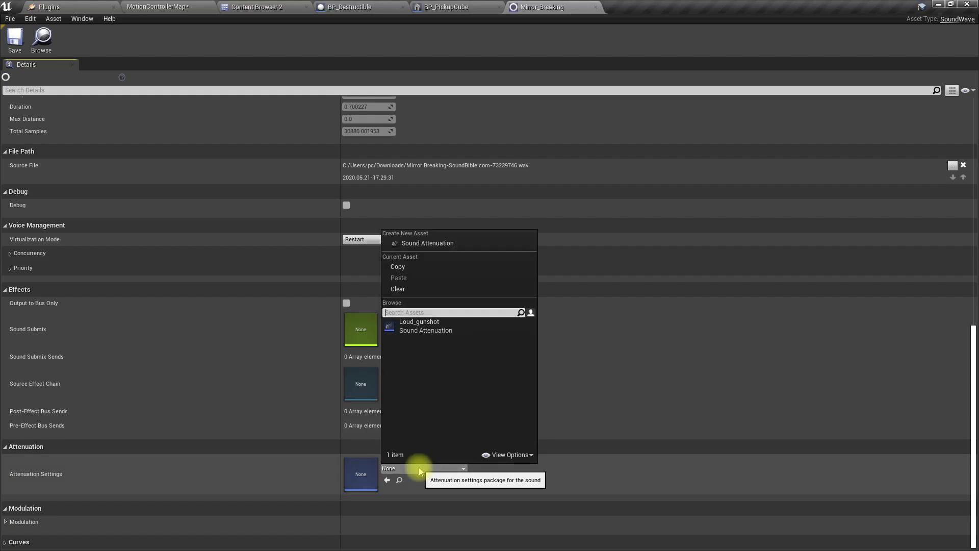
pyautogui.click(437, 329)
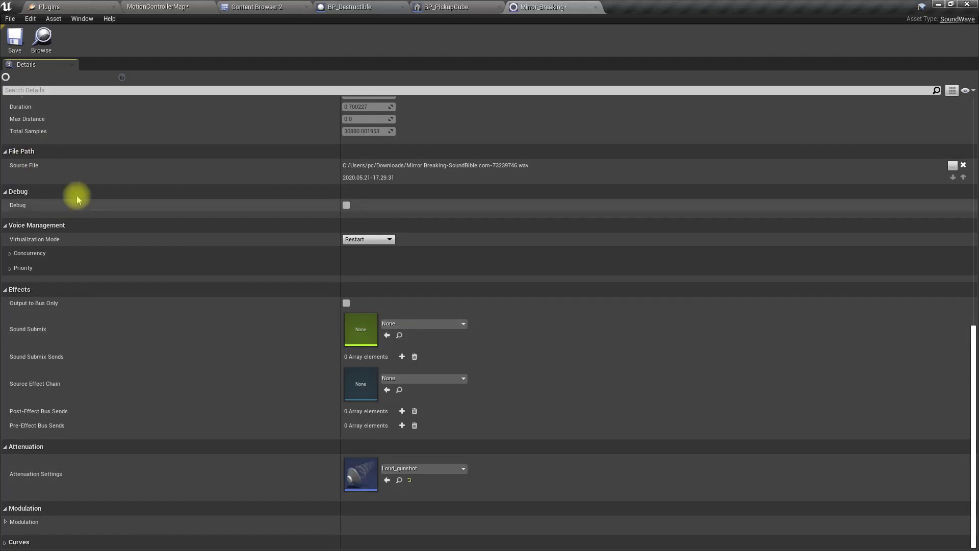
pyautogui.hotkey('ctrl', 'shift', 's')
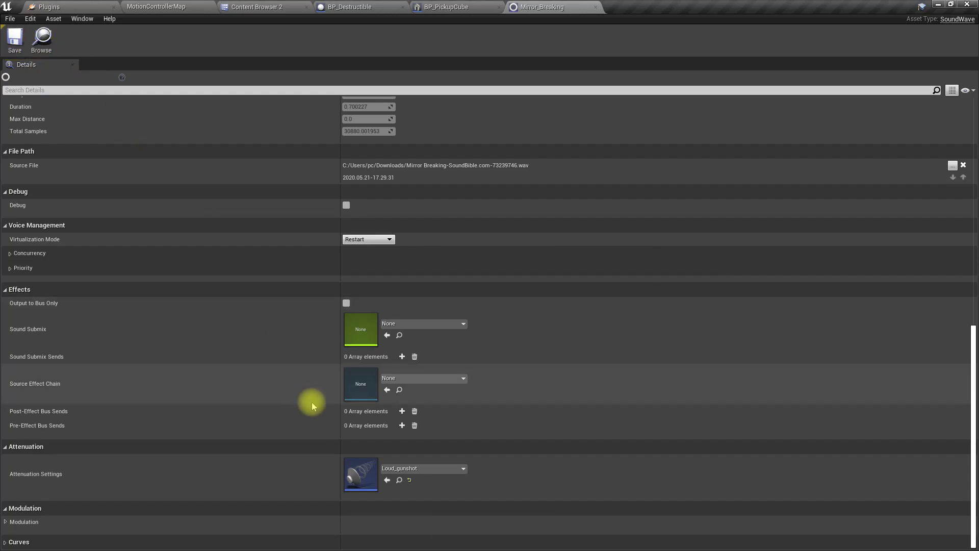
# - Duplicate the BP_Destructible bottle five times to form a group of six on the table around the gun
pyautogui.click(129, 6)
pyautogui.moveTo(263, 149); pyautogui.dragTo(264, 150, button='right')
pyautogui.moveTo(476, 291); pyautogui.dragTo(460, 314, button='right')
pyautogui.click(464, 321)
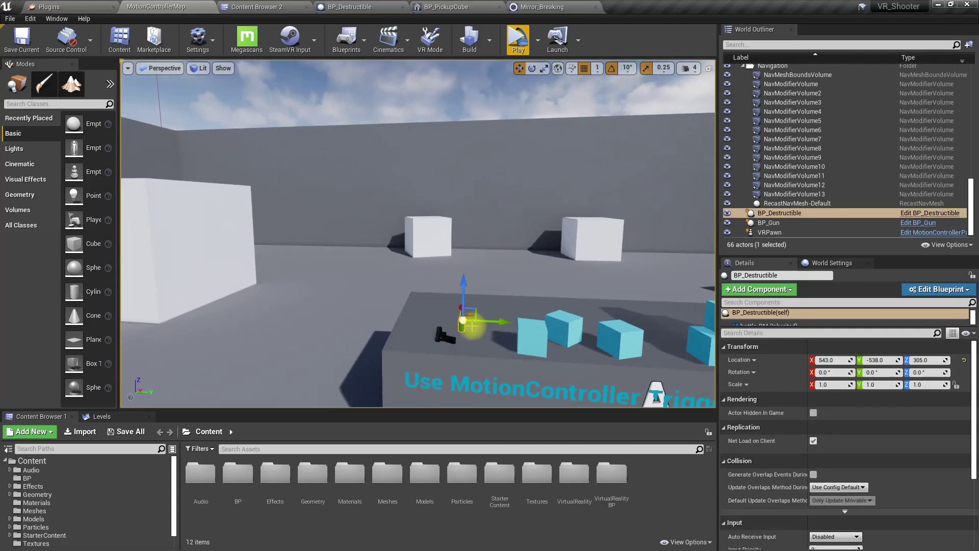
pyautogui.keyDown('alt'); pyautogui.moveTo(485, 322); pyautogui.dragTo(445, 318); pyautogui.keyUp('alt')
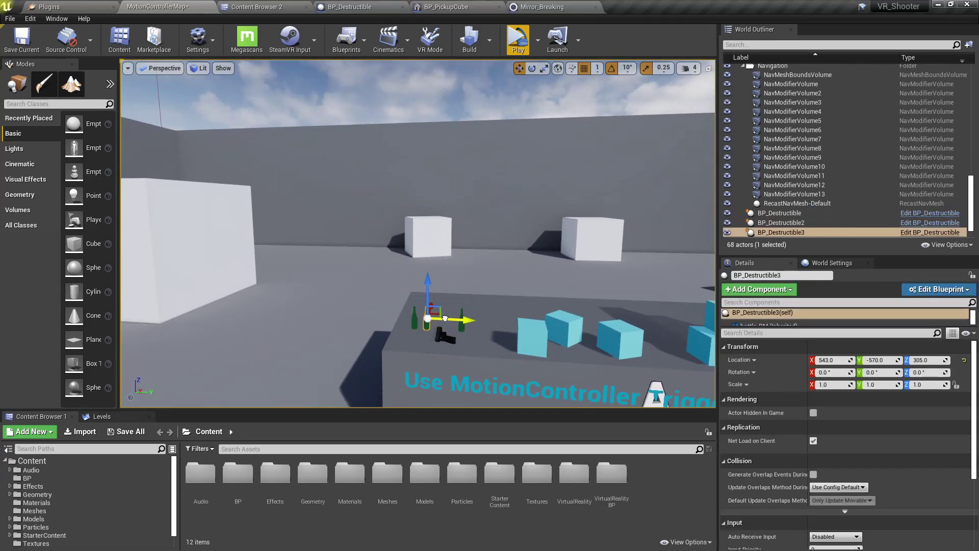
pyautogui.moveTo(500, 313); pyautogui.dragTo(500, 314, button='right')
pyautogui.keyDown('alt'); pyautogui.moveTo(443, 291); pyautogui.dragTo(508, 284); pyautogui.keyUp('alt')
# - Duplicate the table's box brush and place the copy parallel to the original, at X -102, Y -400, Z 195
pyautogui.moveTo(521, 307); pyautogui.dragTo(334, 284, button='right')
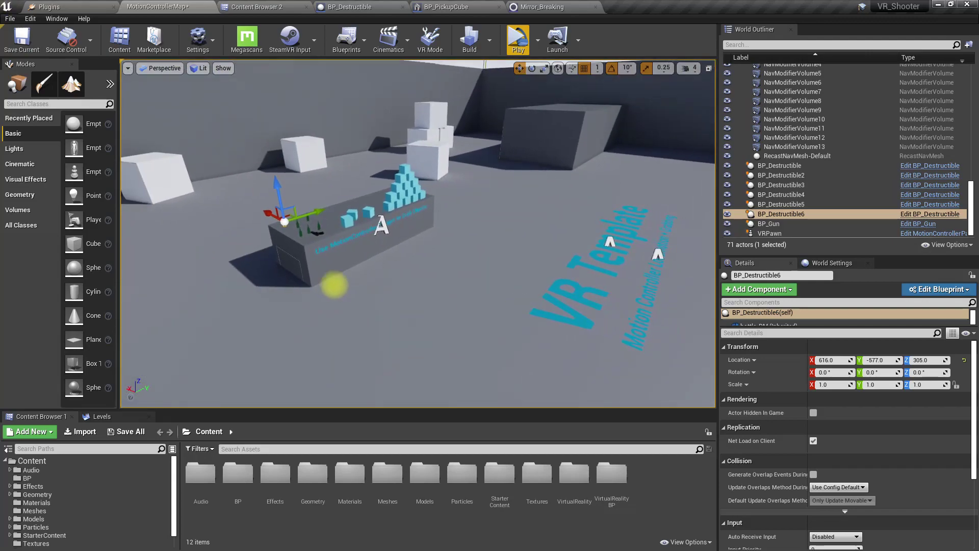
pyautogui.click(309, 261)
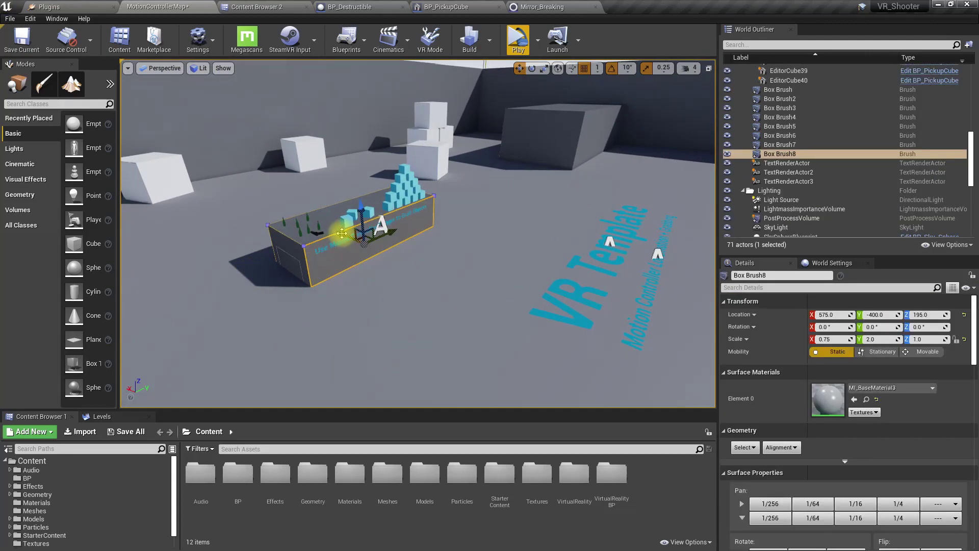
pyautogui.keyDown('alt'); pyautogui.moveTo(342, 233); pyautogui.dragTo(616, 344); pyautogui.keyUp('alt')
pyautogui.moveTo(616, 343)
pyautogui.mouseDown(button='right')
pyautogui.moveTo(561, 339)
pyautogui.moveTo(539, 320)
pyautogui.moveTo(378, 327)
pyautogui.mouseUp(button='right')
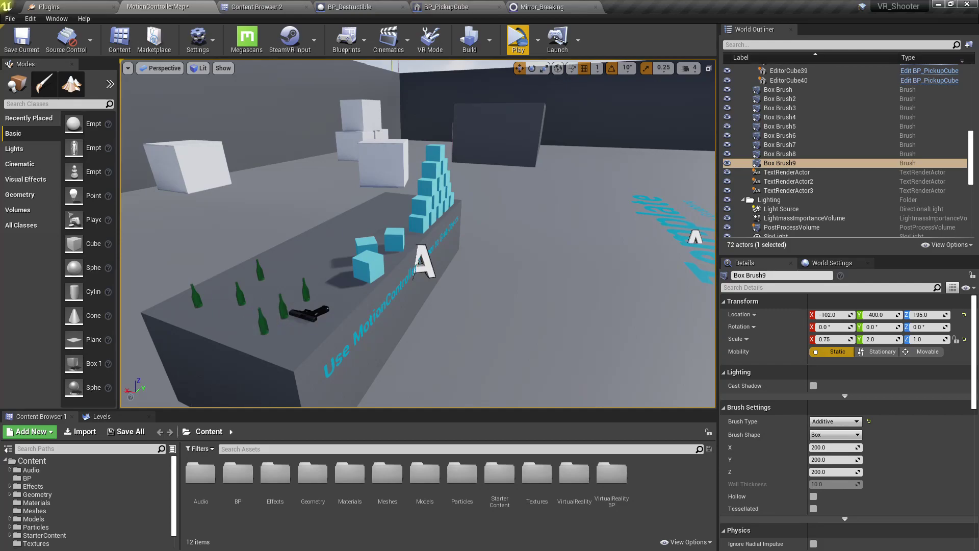
# - Select four of the BP_Destructible bottles around the gun and duplicate them as a group onto the second table
pyautogui.click(263, 324)
pyautogui.keyDown('ctrl'); pyautogui.click(241, 295); pyautogui.keyUp('ctrl')
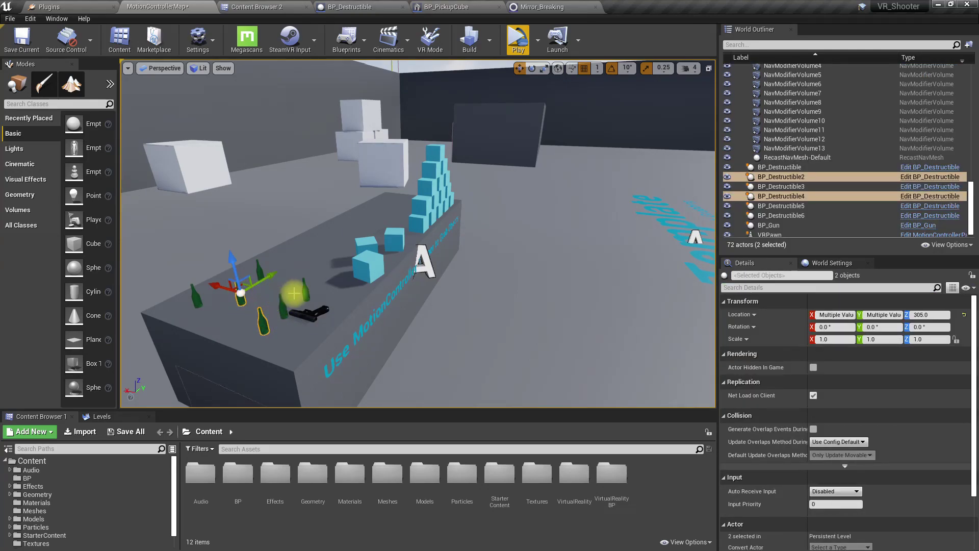
pyautogui.keyDown('ctrl'); pyautogui.click(303, 289); pyautogui.keyUp('ctrl')
pyautogui.keyDown('ctrl'); pyautogui.click(284, 308); pyautogui.keyUp('ctrl')
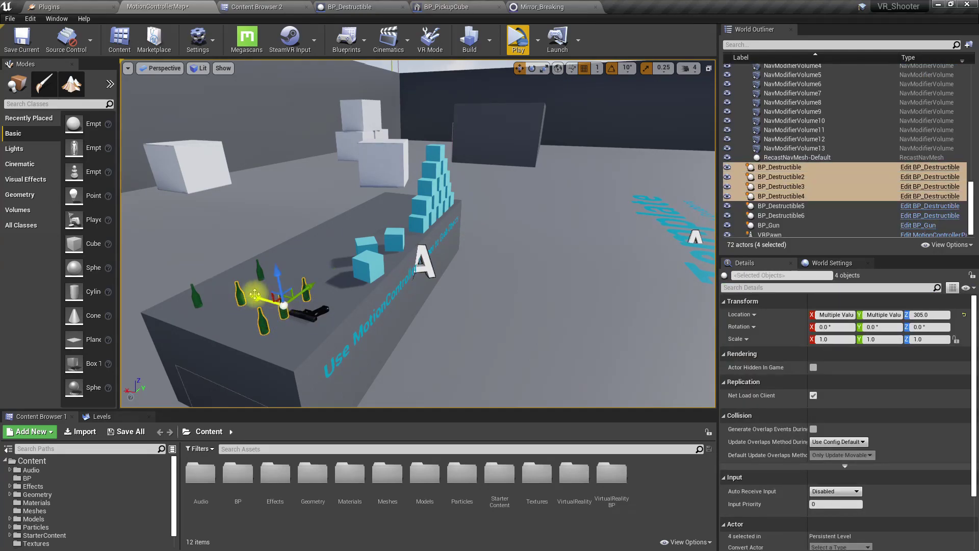
pyautogui.keyDown('alt'); pyautogui.keyDown('shift'); pyautogui.moveTo(260, 296); pyautogui.dragTo(241, 292); pyautogui.keyUp('shift'); pyautogui.keyUp('alt')
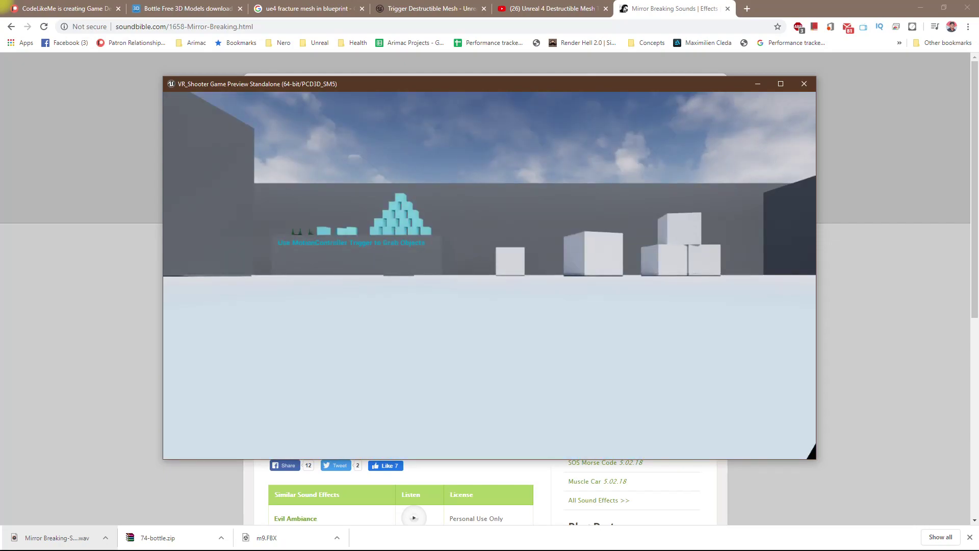
# - End the running play session and playtest the level once more with bottles on both tables, stopping it when done
pyautogui.press('Escape')
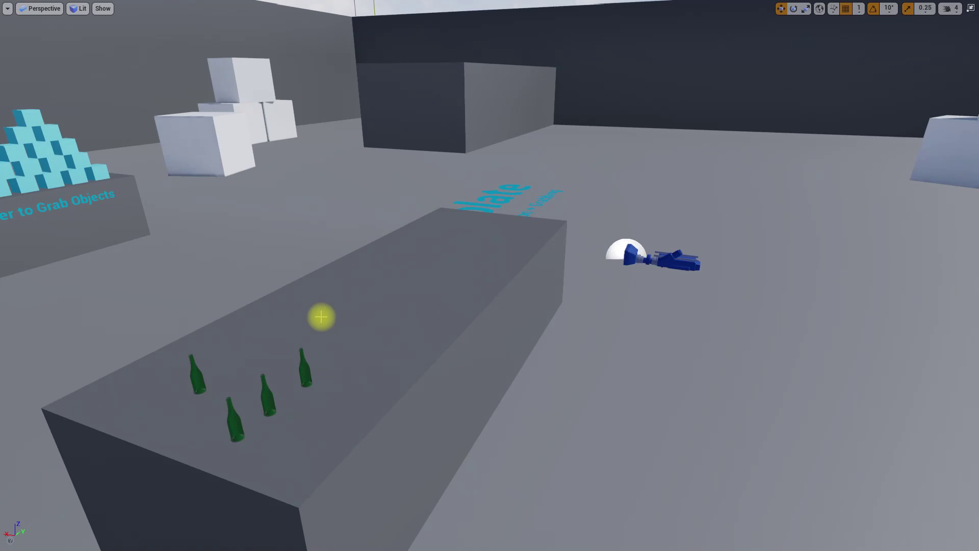
pyautogui.hotkey('alt', 'p')
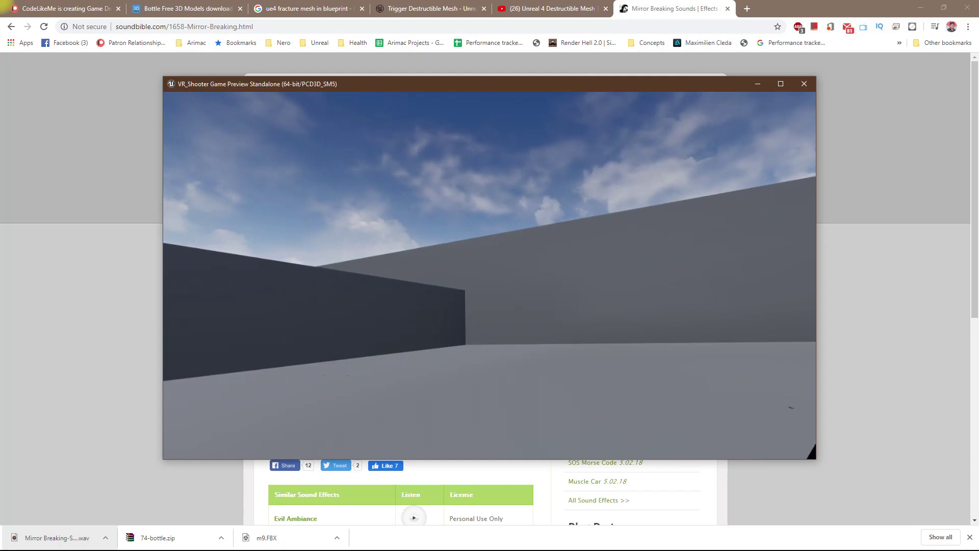
pyautogui.press('Escape')
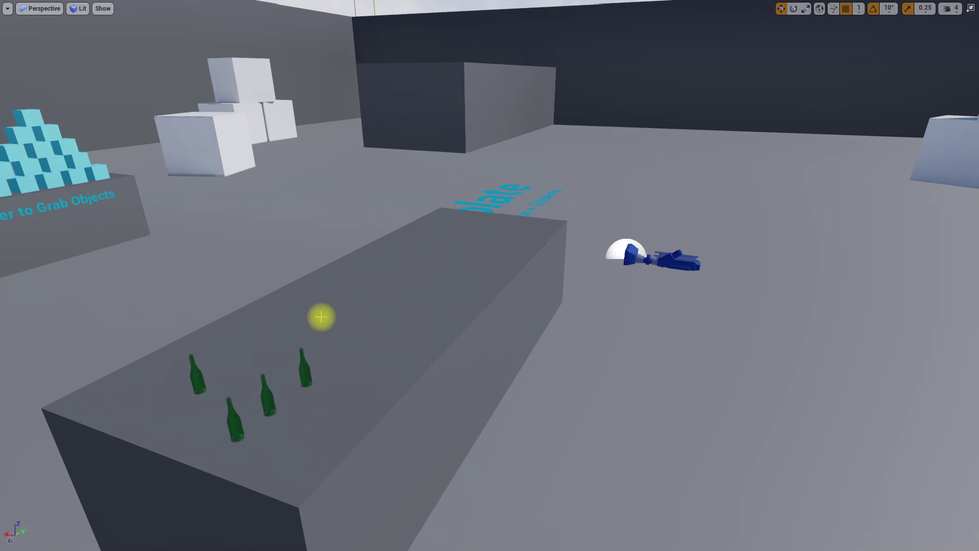
# - Browse the posts on the CodeLikeMe Patreon page in the browser and show the page in full screen
pyautogui.press('F9')
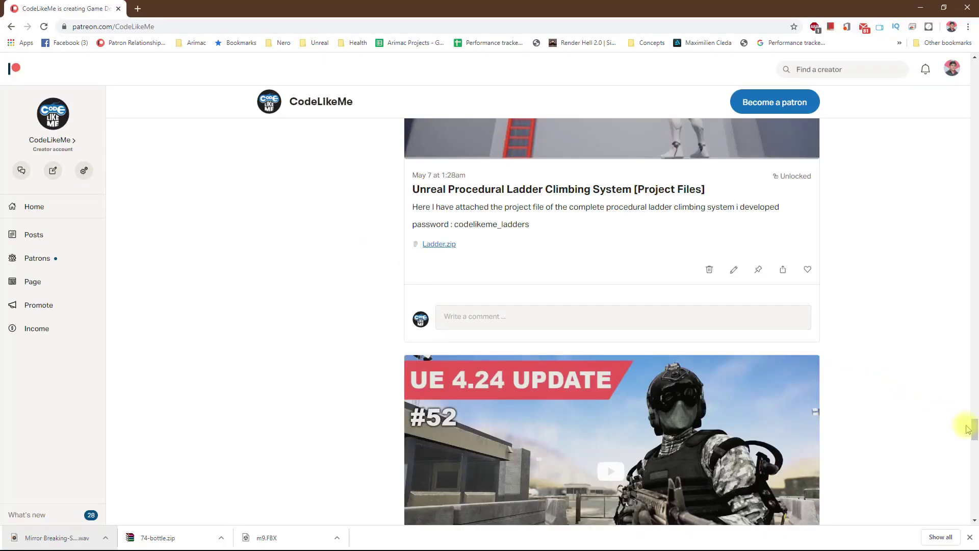
pyautogui.moveTo(969, 429); pyautogui.dragTo(974, 381)
pyautogui.press('F11')
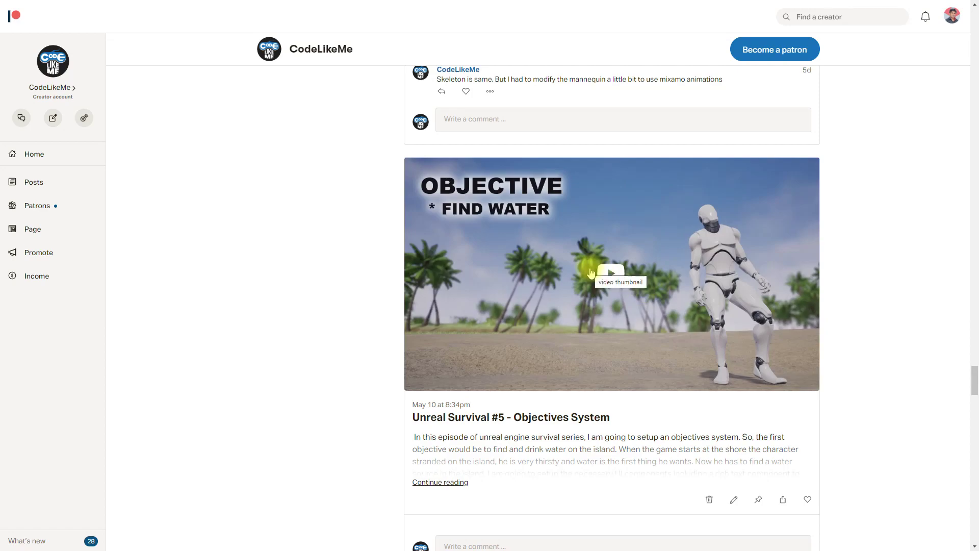
# - Switch to the running PowerPoint slide show with the Patreon.com/codelikeme slide
pyautogui.hotkey('alt', 'Tab')
pyautogui.hotkey('alt', 'Tab')
pyautogui.hotkey('alt', 'Tab')
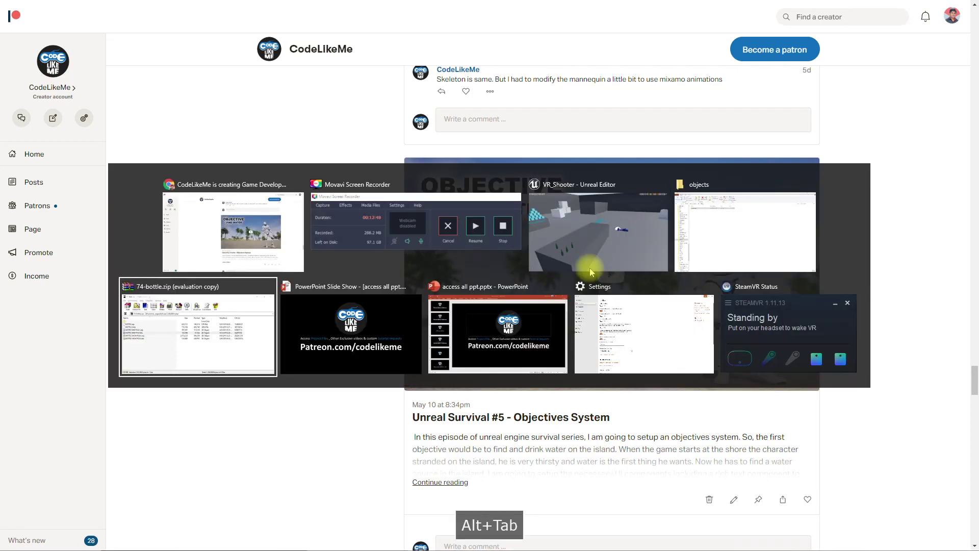
pyautogui.hotkey('alt', 'Tab')
pyautogui.hotkey('alt', 'Tab')
pyautogui.hotkey('alt', 'Tab')
pyautogui.hotkey('alt', 'Tab')
pyautogui.hotkey('alt', 'Tab')
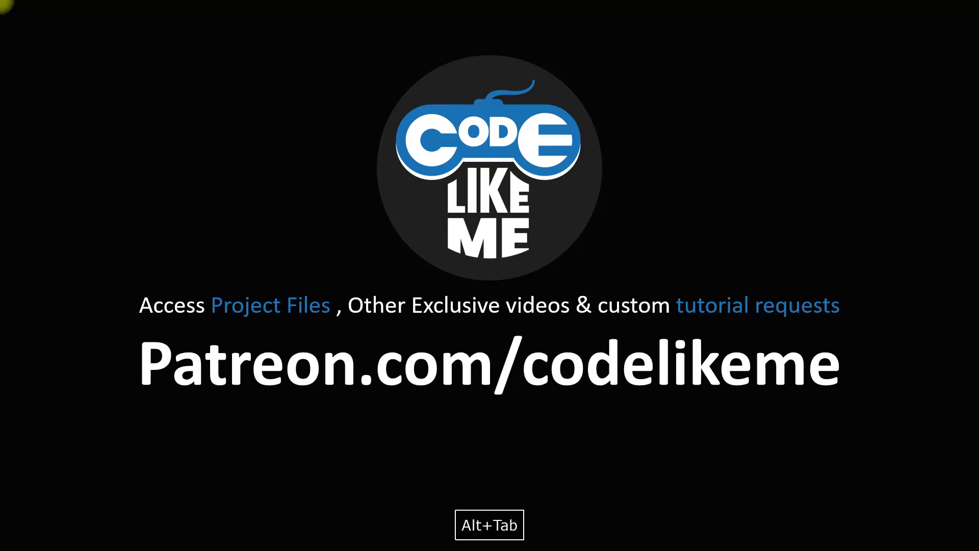